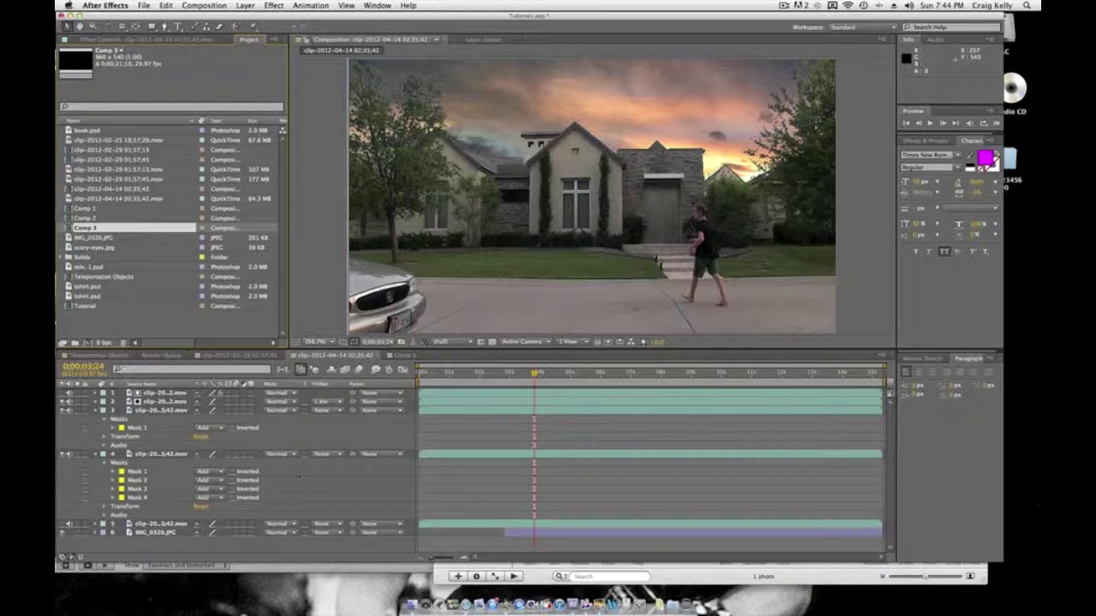
Toggle the fifth layer's visibility in the finished composition to compare the original and replaced skies.
{"action": "left_click", "coordinate": [62, 524]}
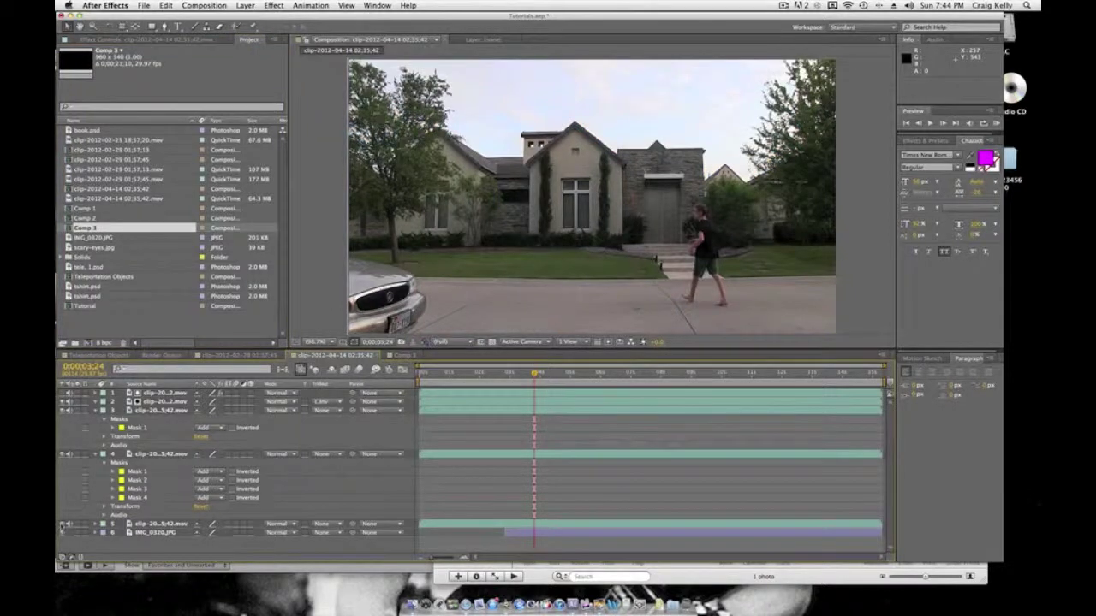
{"action": "left_click", "coordinate": [65, 393]}
{"action": "left_click", "coordinate": [65, 392]}
{"action": "left_click", "coordinate": [65, 393]}
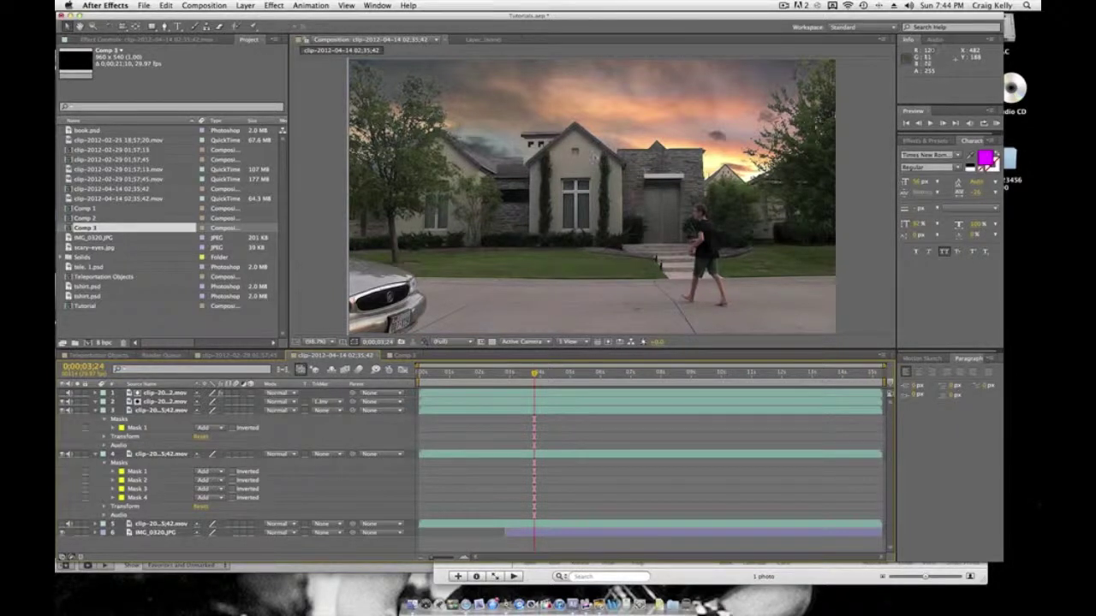
Open Comp 3 and, at 0;00;04;08, toggle the house clip's visibility to examine the sunset image underneath.
{"action": "left_click", "coordinate": [401, 354]}
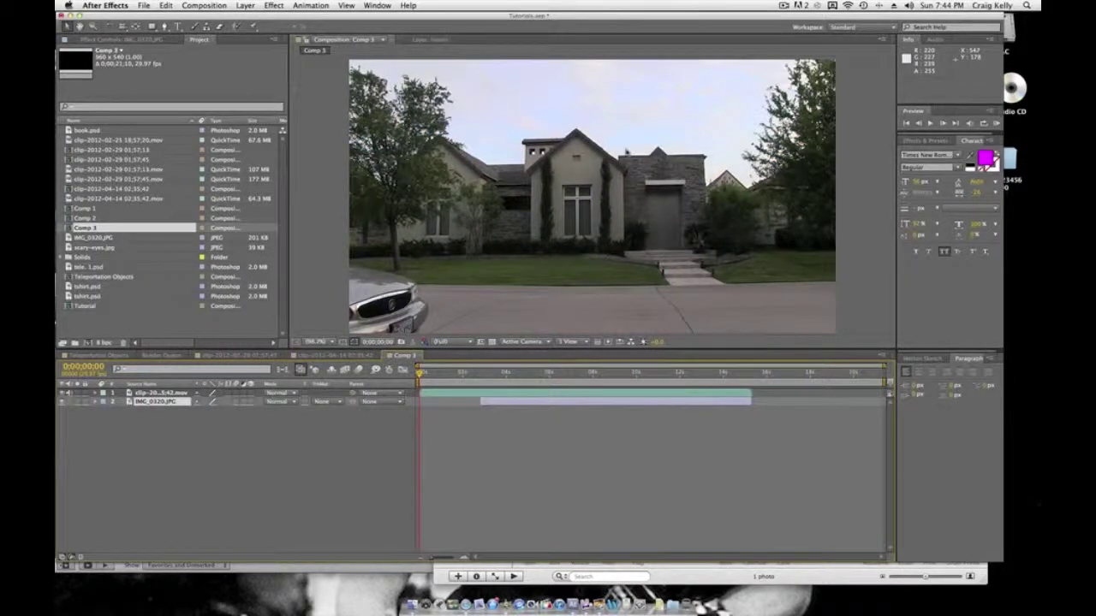
{"action": "left_click", "coordinate": [510, 373]}
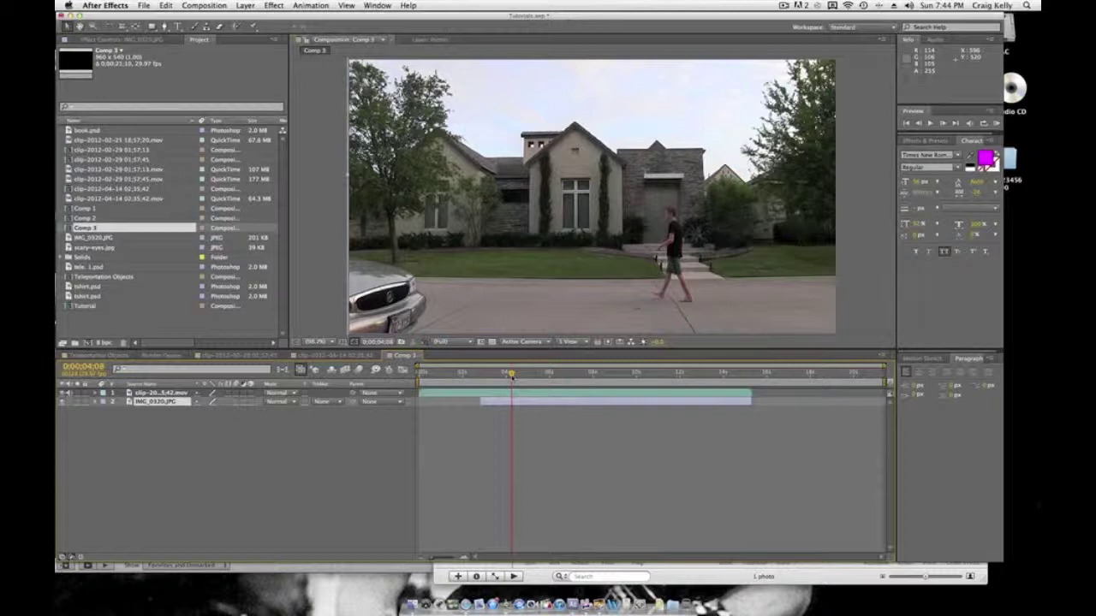
{"action": "left_click", "coordinate": [63, 393]}
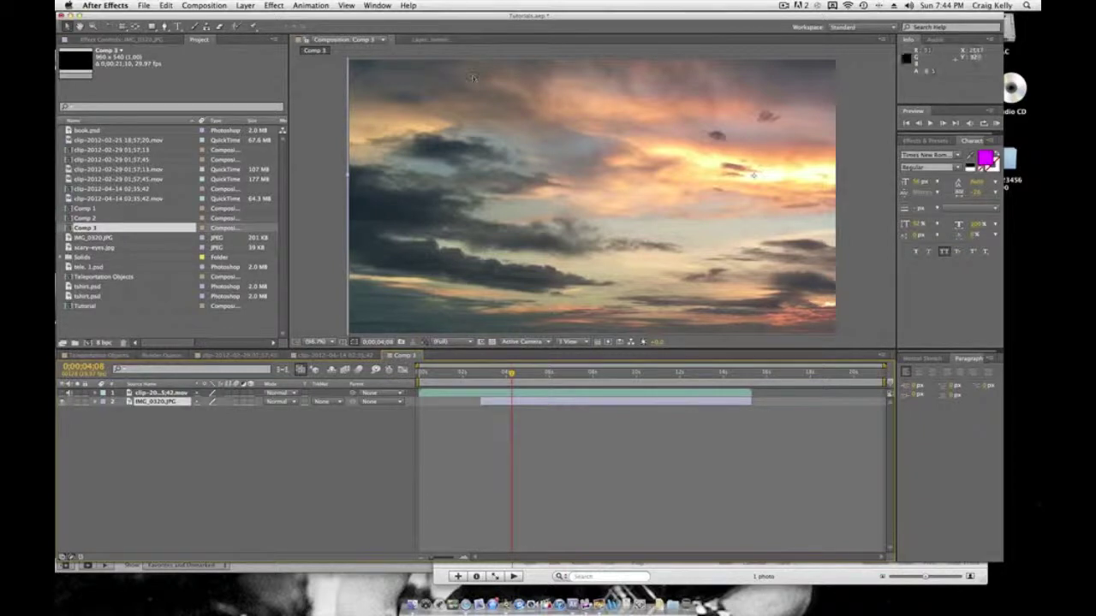
{"action": "left_click", "coordinate": [64, 393]}
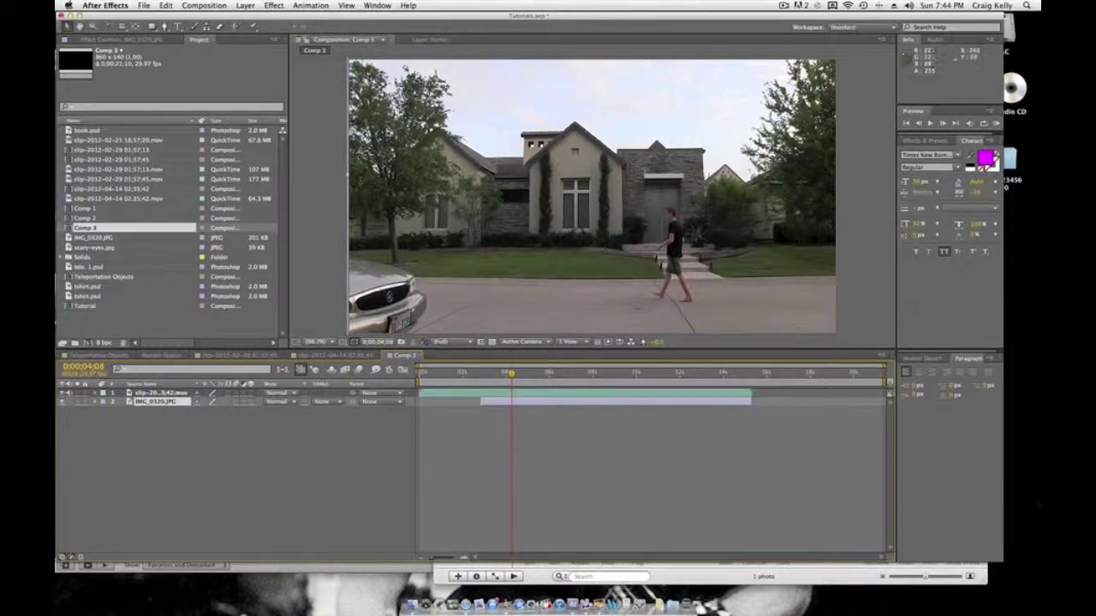
Move the current time to 0;00;03;14 and duplicate the house clip layer twice.
{"action": "left_click", "coordinate": [497, 374]}
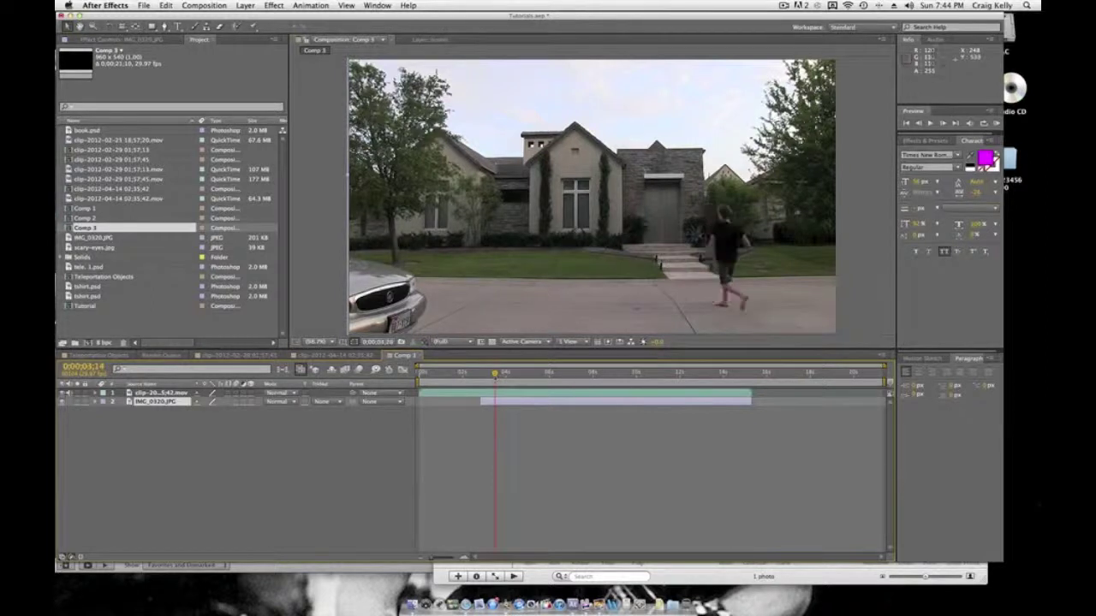
{"action": "left_click", "coordinate": [171, 393]}
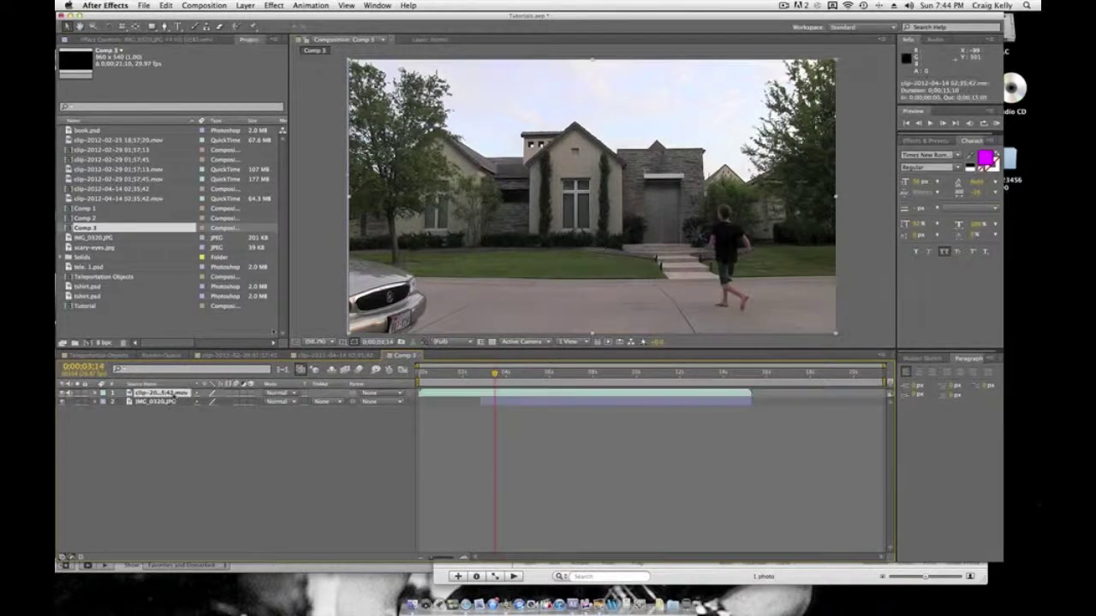
{"action": "key", "text": "super+d"}
{"action": "key", "text": "super+d"}
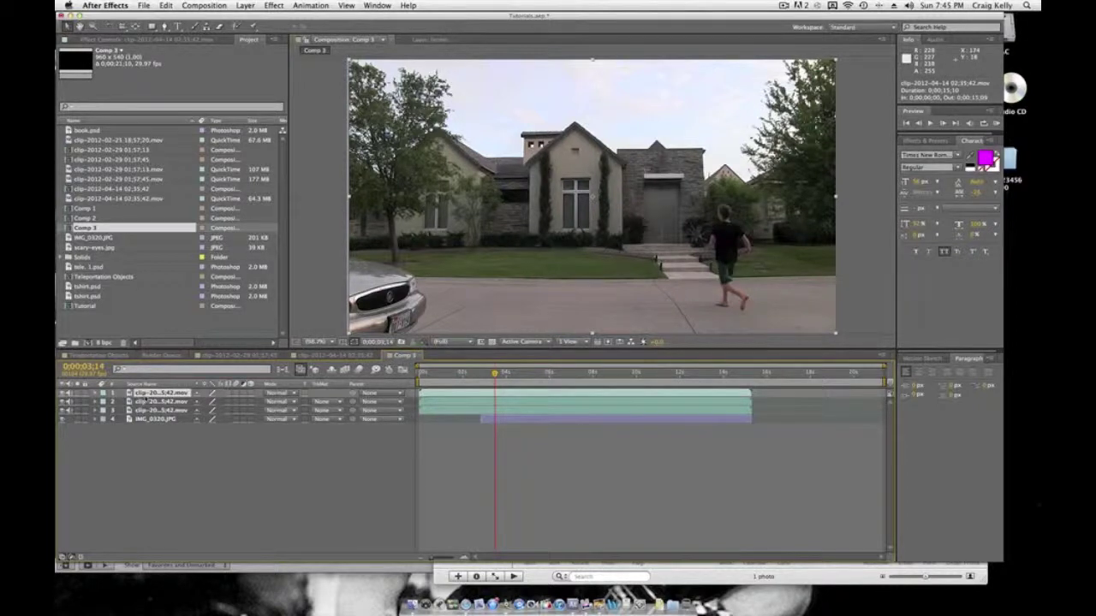
Apply the Colorama effect to the topmost clip layer and set its output cycle's preset palette to Ramp Grey.
{"action": "left_click", "coordinate": [274, 6]}
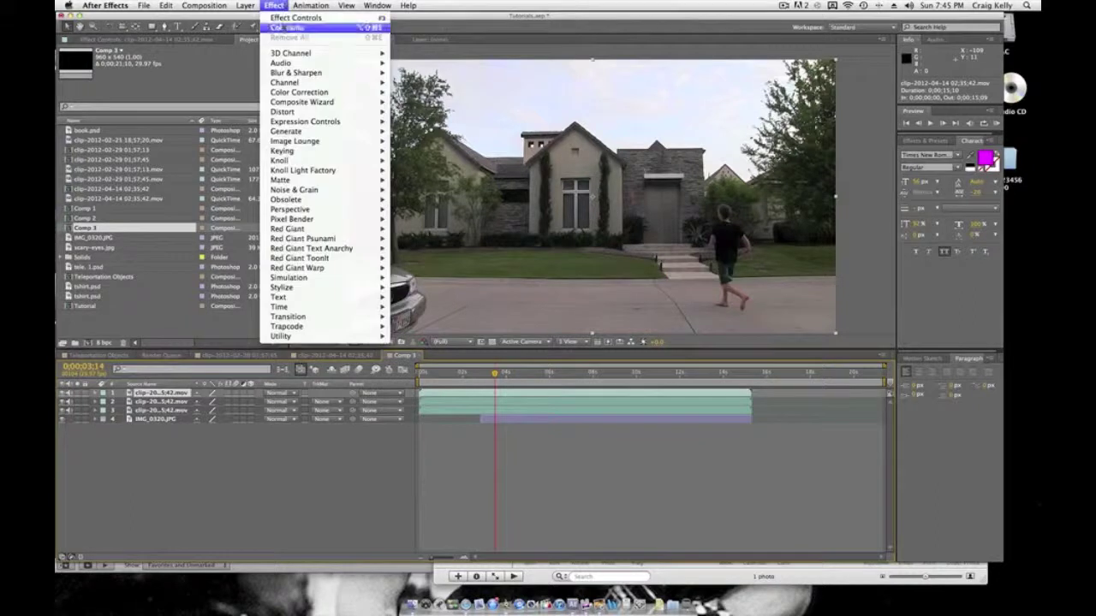
{"action": "mouse_move", "coordinate": [298, 92]}
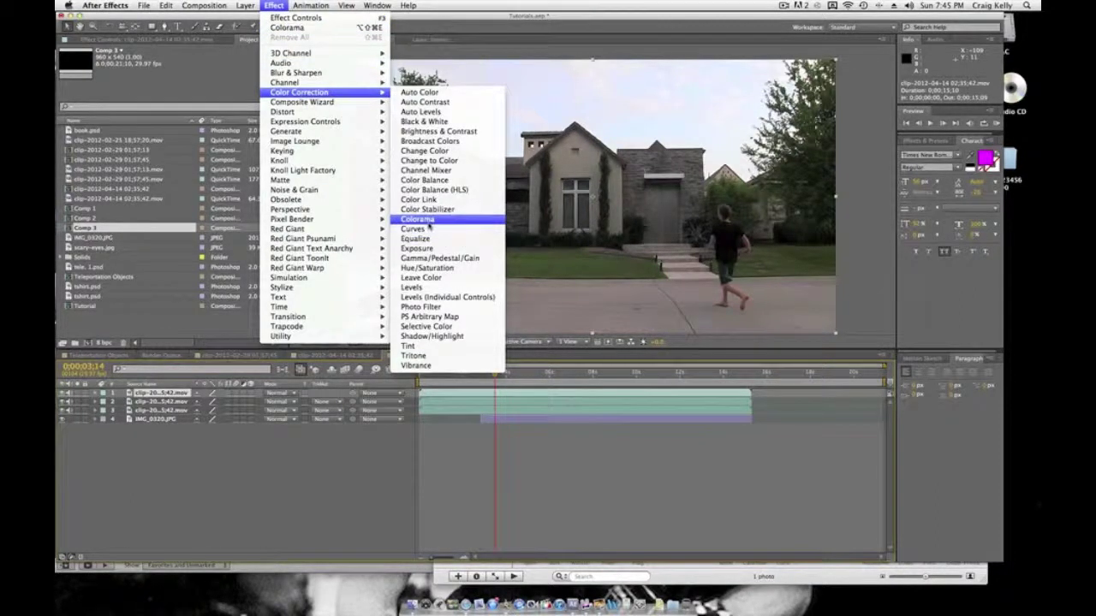
{"action": "left_click", "coordinate": [427, 221]}
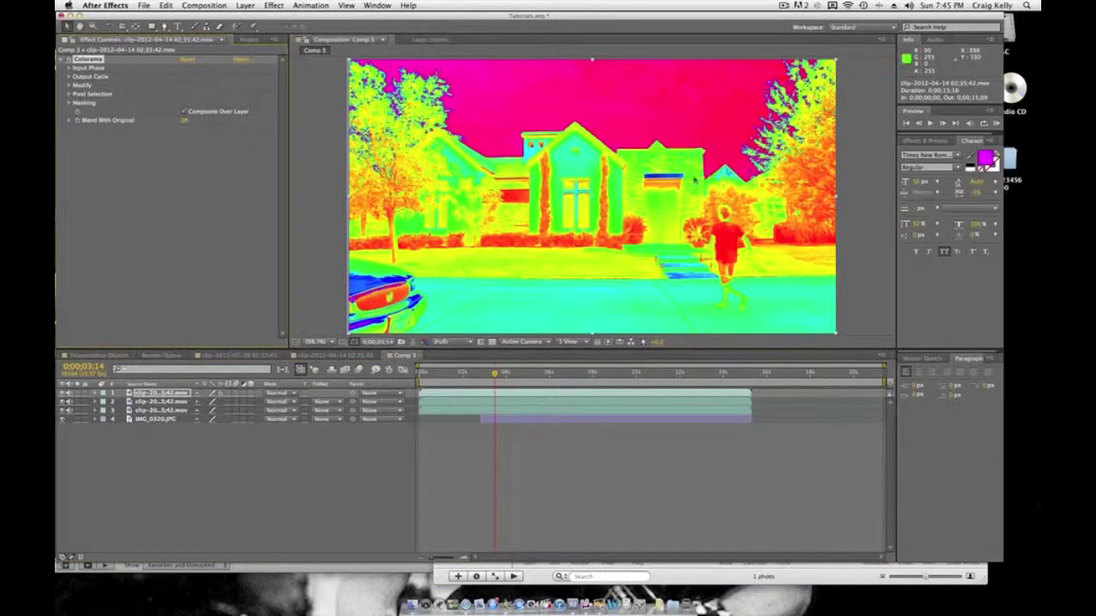
{"action": "left_click", "coordinate": [68, 76]}
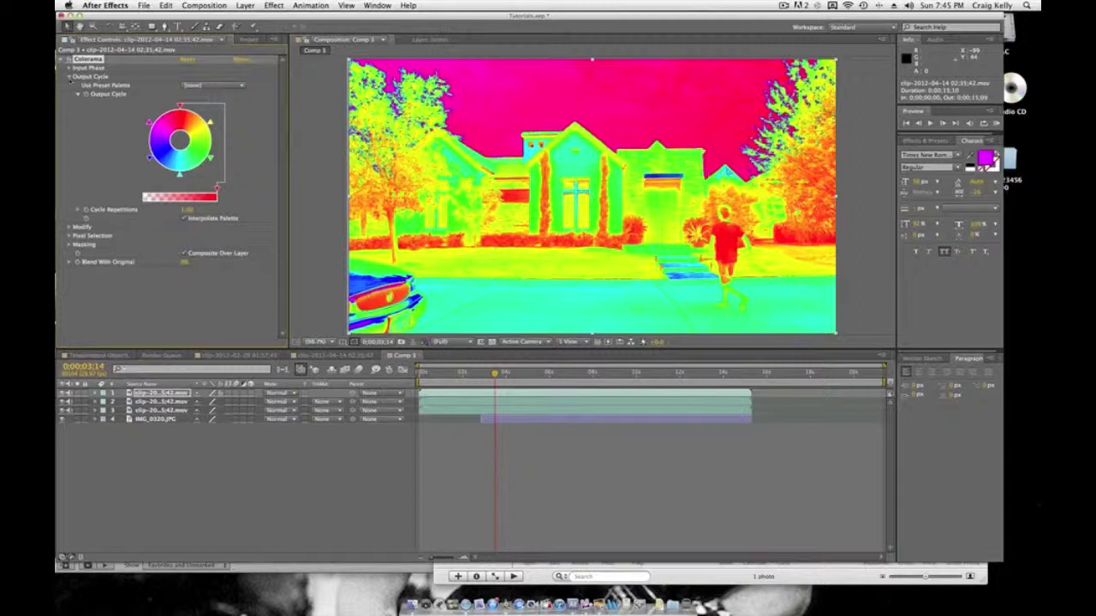
{"action": "left_click", "coordinate": [214, 85]}
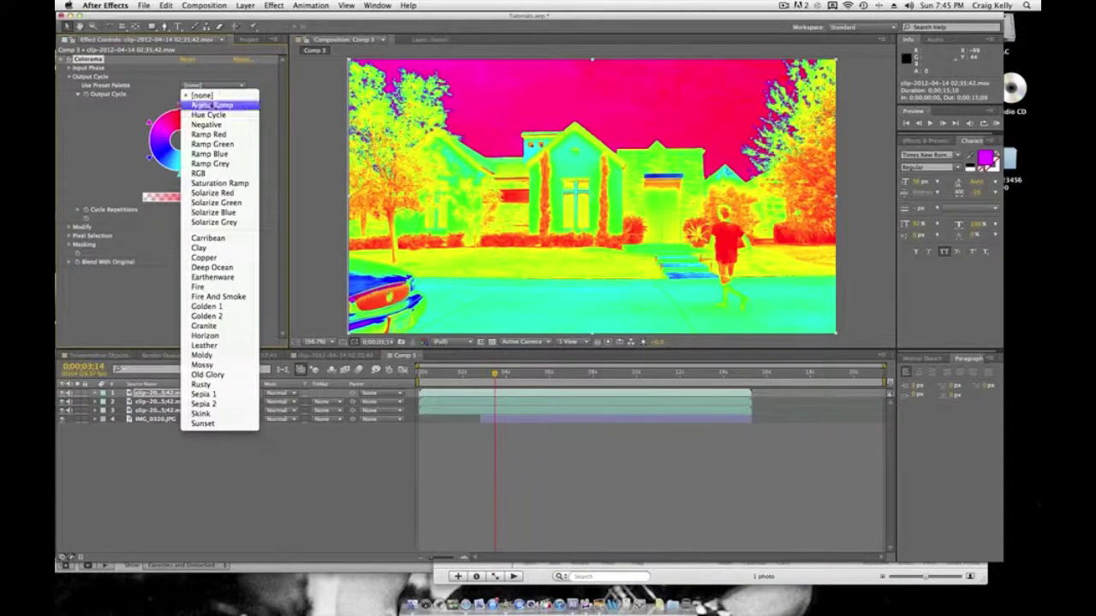
{"action": "left_click", "coordinate": [209, 163]}
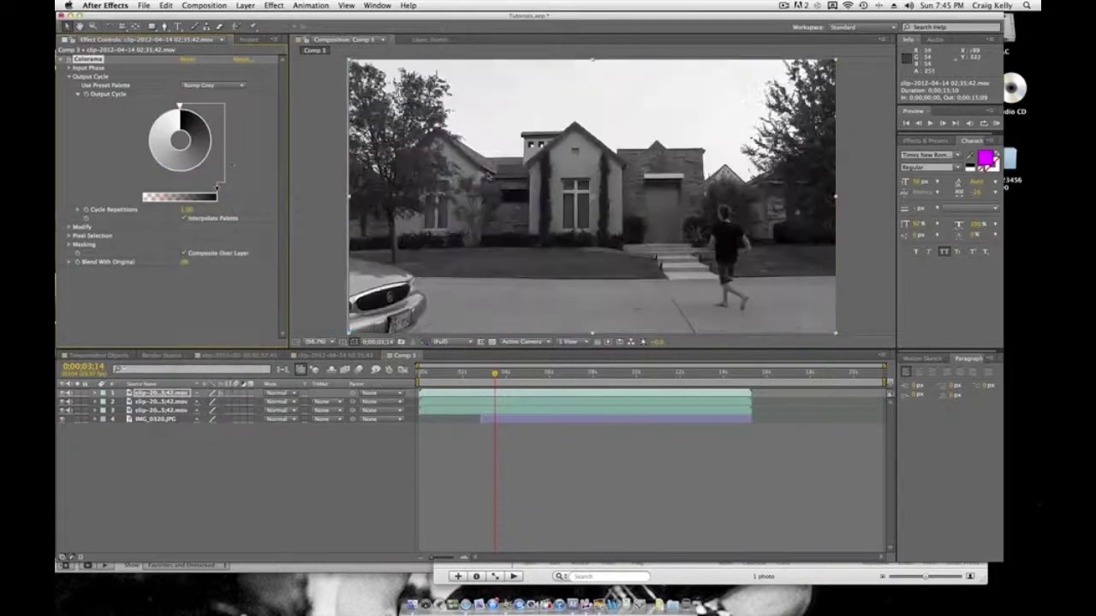
Add a black colour marker midway along the light half of Colorama's output cycle wheel.
{"action": "scroll", "coordinate": [481, 232], "scroll_direction": "down", "scroll_amount": 1}
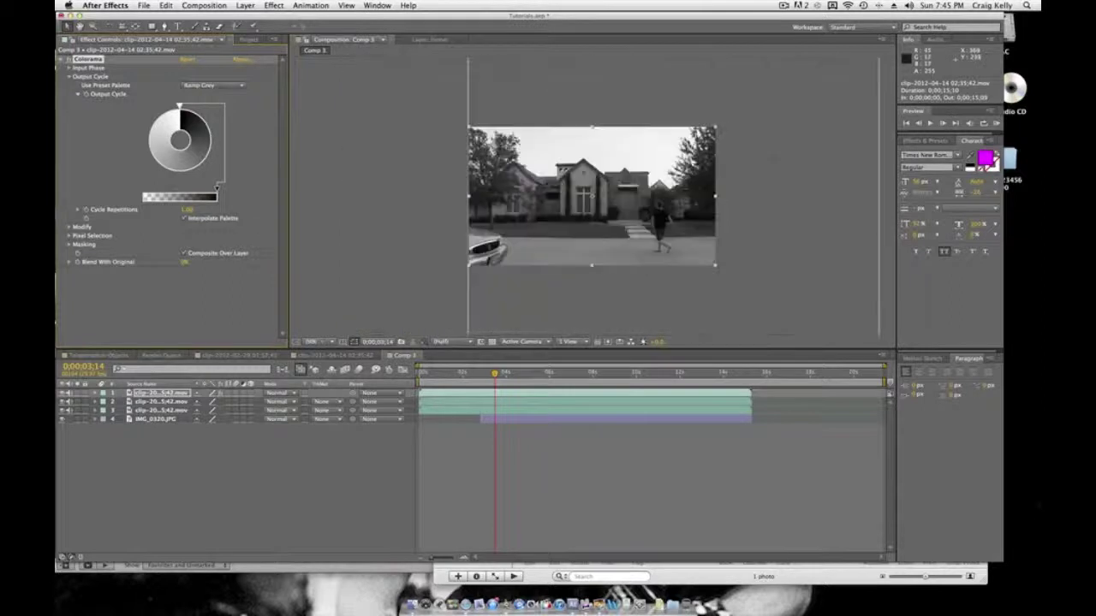
{"action": "scroll", "coordinate": [481, 231], "scroll_direction": "up", "scroll_amount": 2}
{"action": "left_click", "coordinate": [315, 342]}
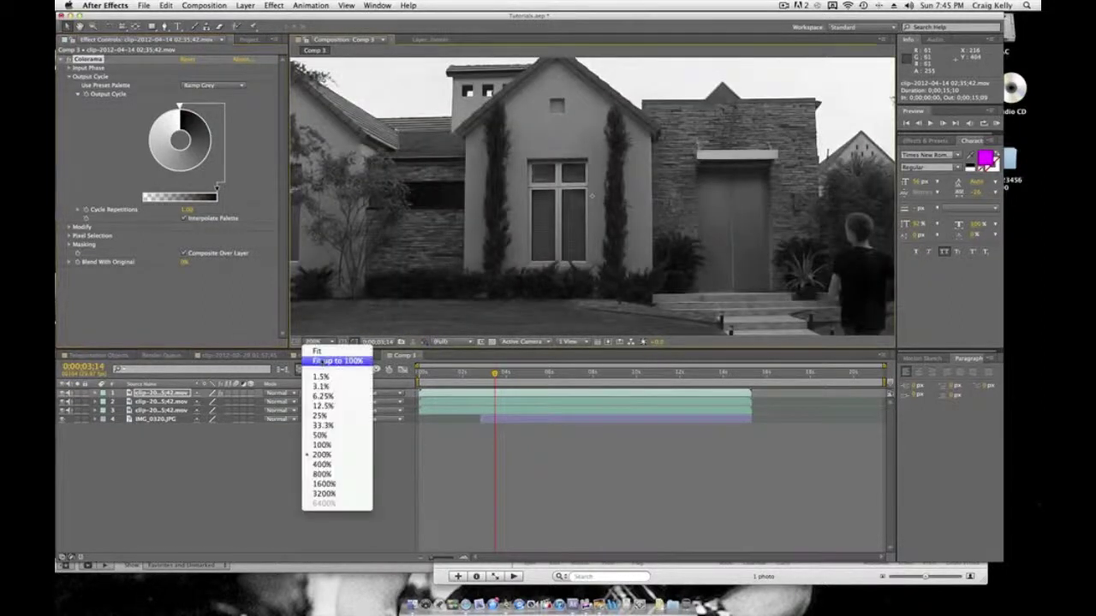
{"action": "left_click", "coordinate": [336, 360]}
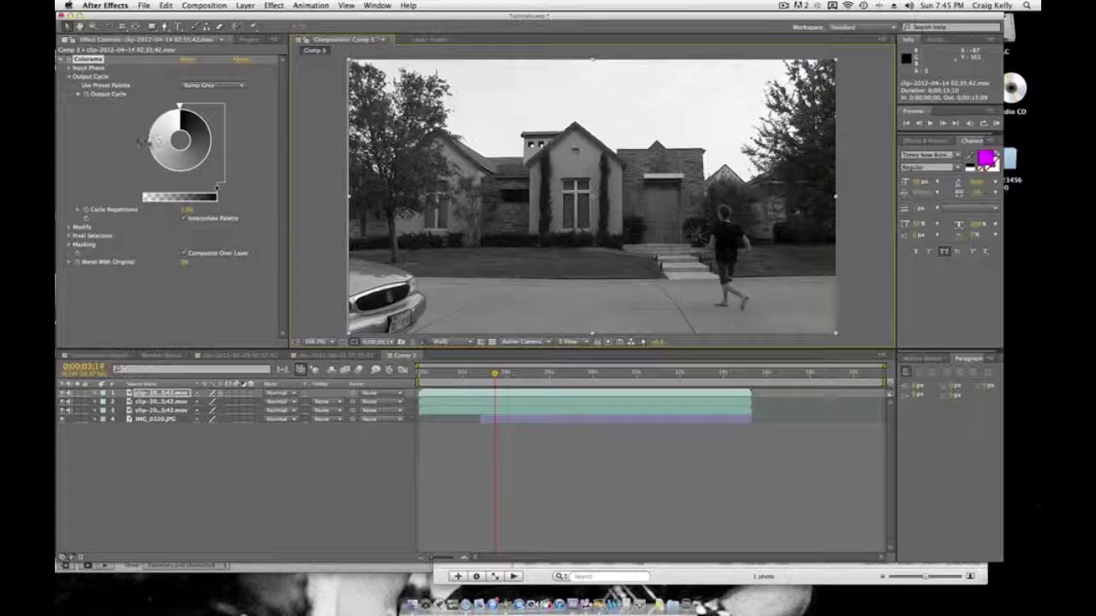
{"action": "double_click", "coordinate": [152, 143]}
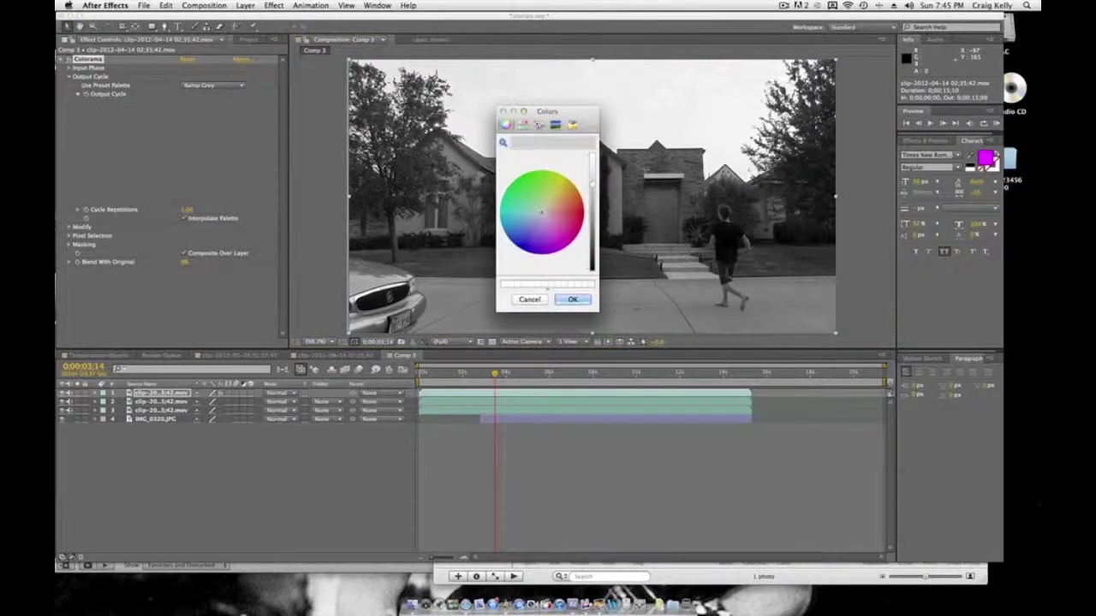
{"action": "left_click_drag", "start_coordinate": [590, 183], "coordinate": [590, 267]}
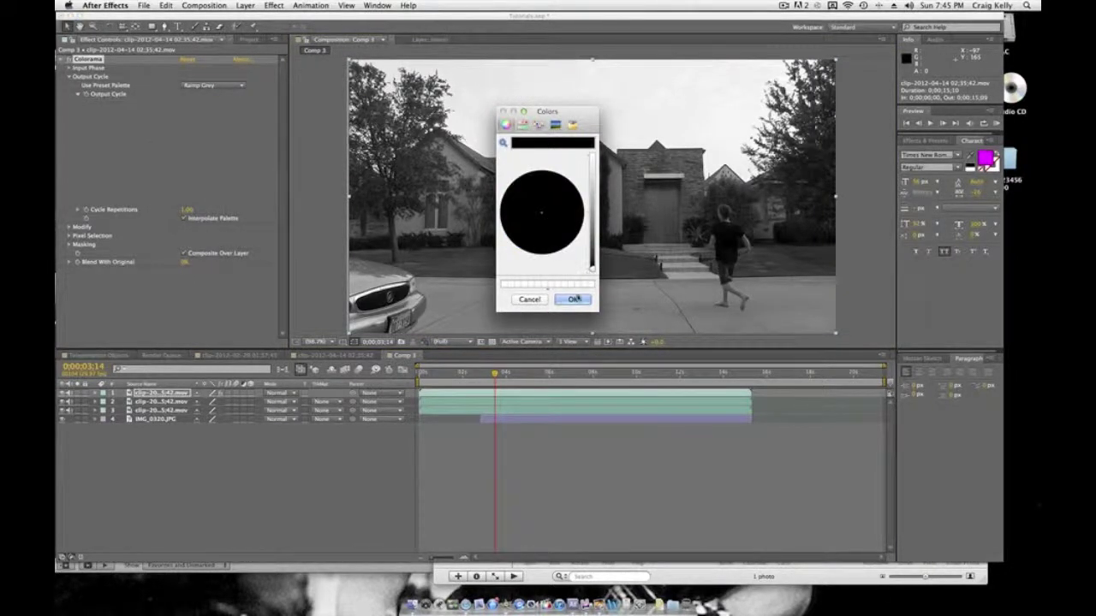
{"action": "left_click", "coordinate": [579, 299]}
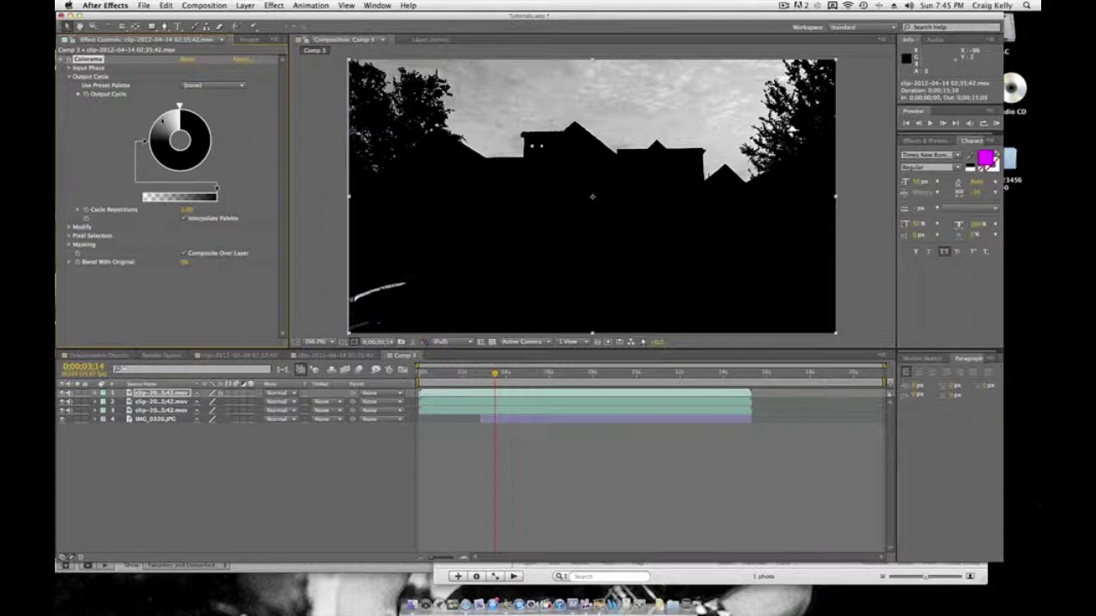
Add a white colour marker between the new black marker and the top of the output cycle wheel, and inspect the matte.
{"action": "double_click", "coordinate": [161, 121]}
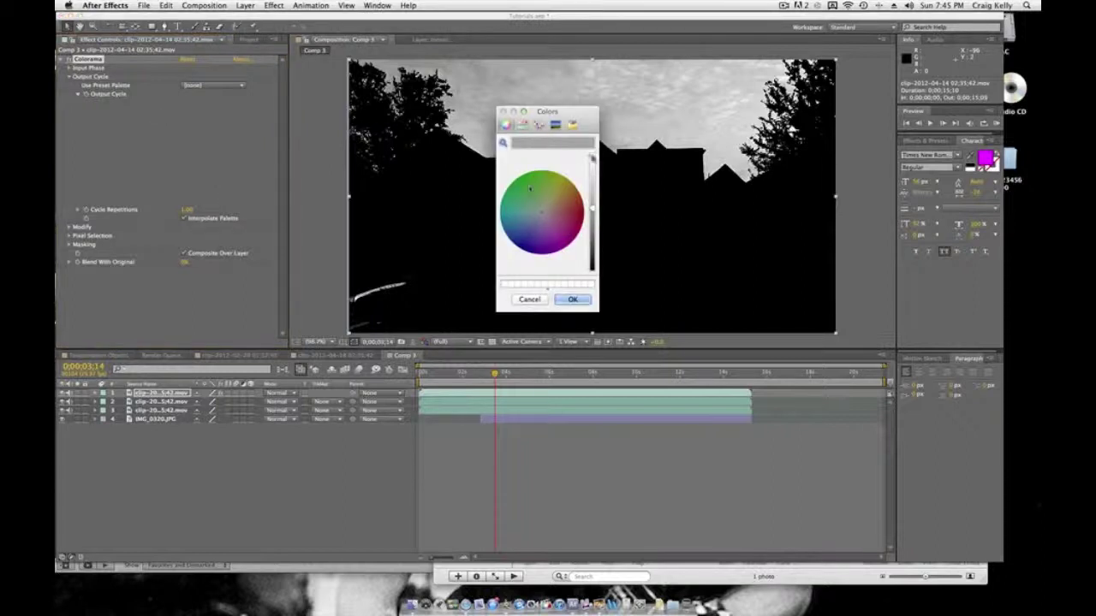
{"action": "left_click", "coordinate": [572, 299]}
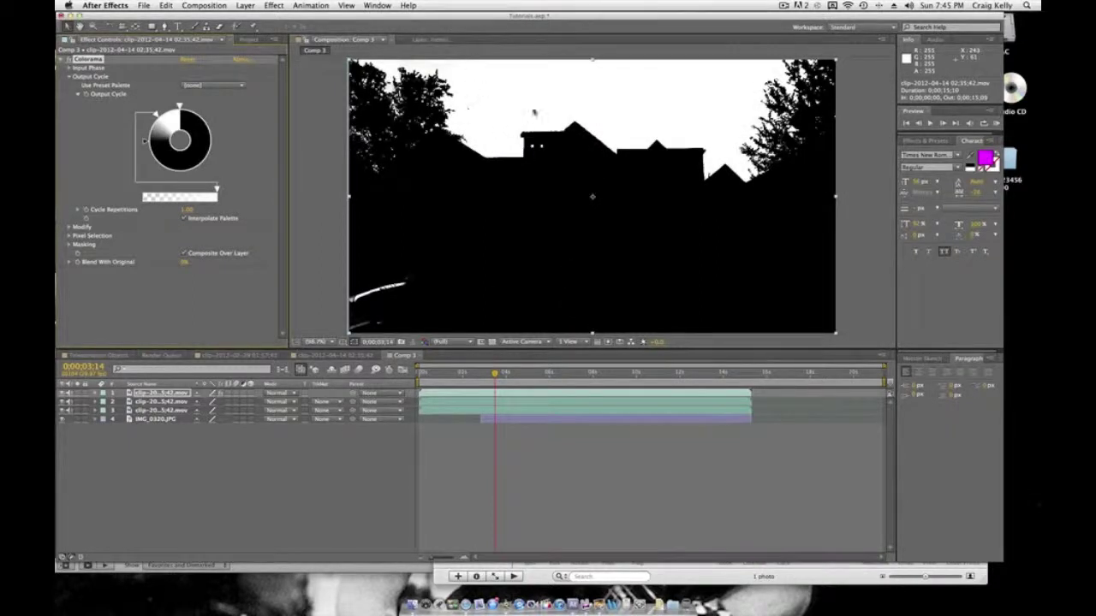
{"action": "scroll", "coordinate": [470, 197], "scroll_direction": "up", "scroll_amount": 1}
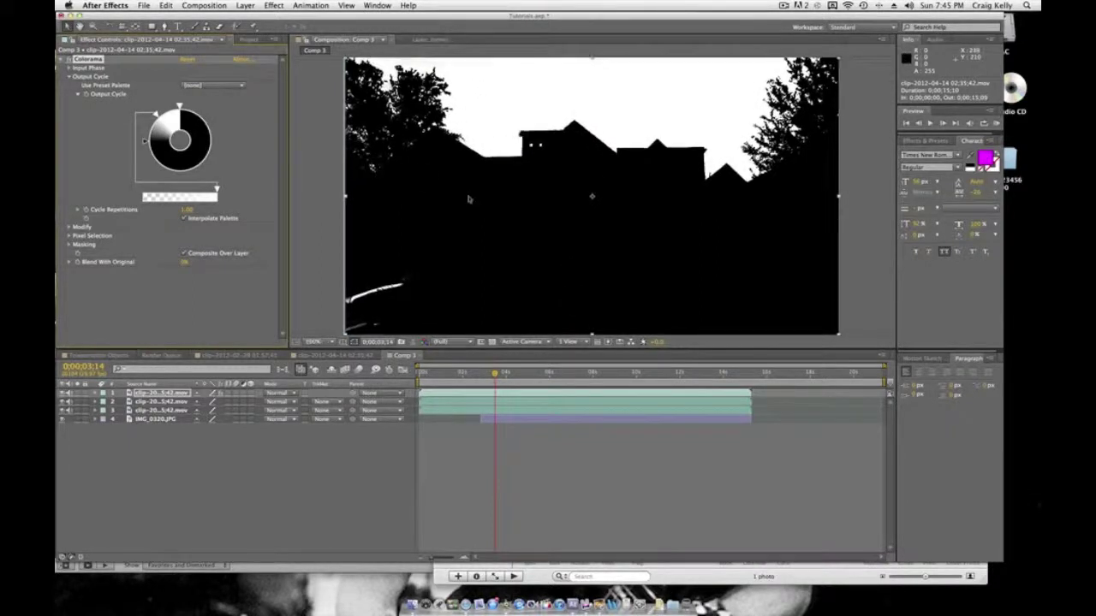
{"action": "left_click", "coordinate": [313, 342]}
{"action": "left_click", "coordinate": [325, 360]}
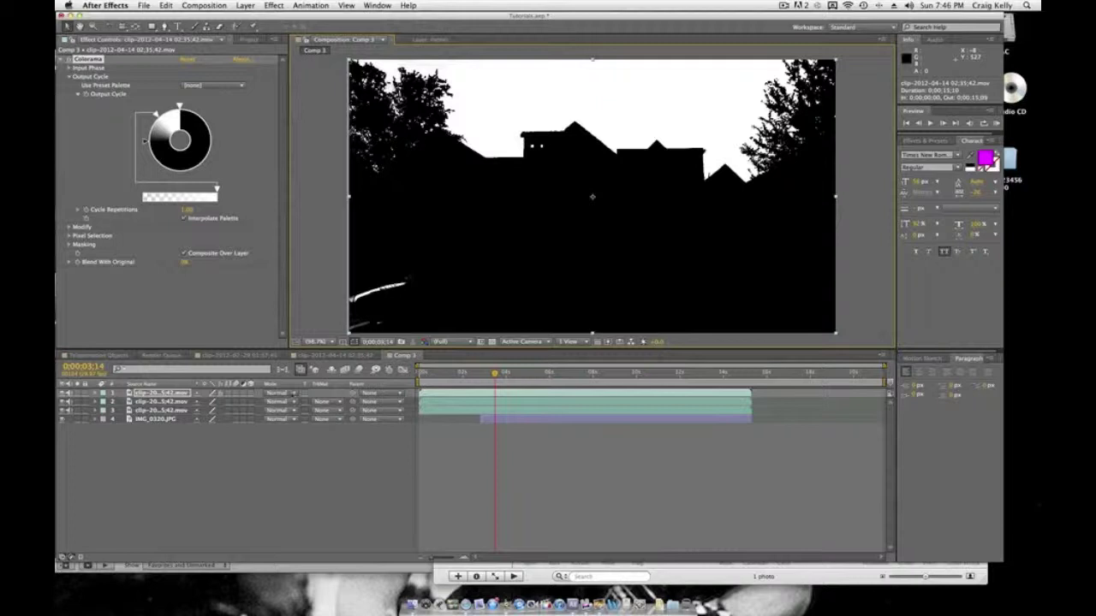
Set the second clip layer's track matte to Luma Inverted Matte, using the Colorama layer above it.
{"action": "left_click", "coordinate": [293, 393]}
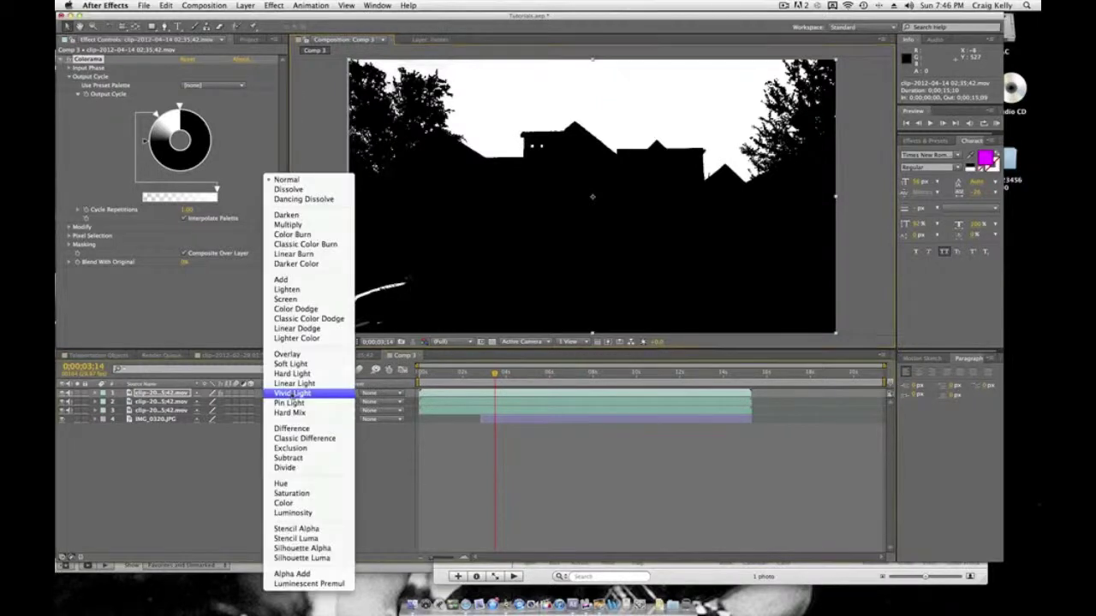
{"action": "left_click", "coordinate": [361, 399]}
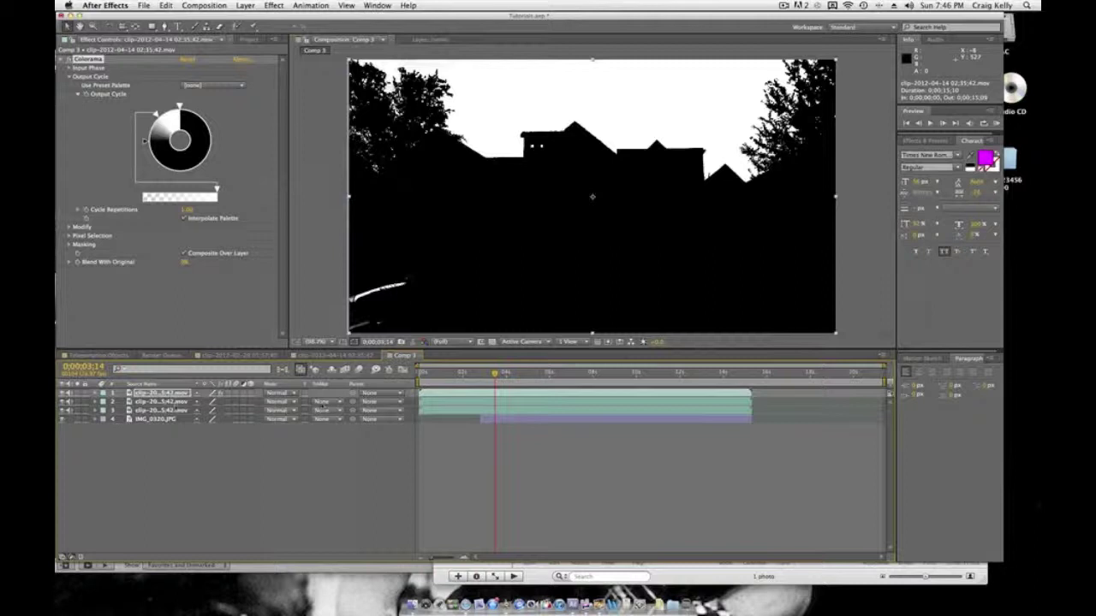
{"action": "left_click", "coordinate": [176, 402]}
{"action": "left_click", "coordinate": [171, 393]}
{"action": "left_click", "coordinate": [171, 402]}
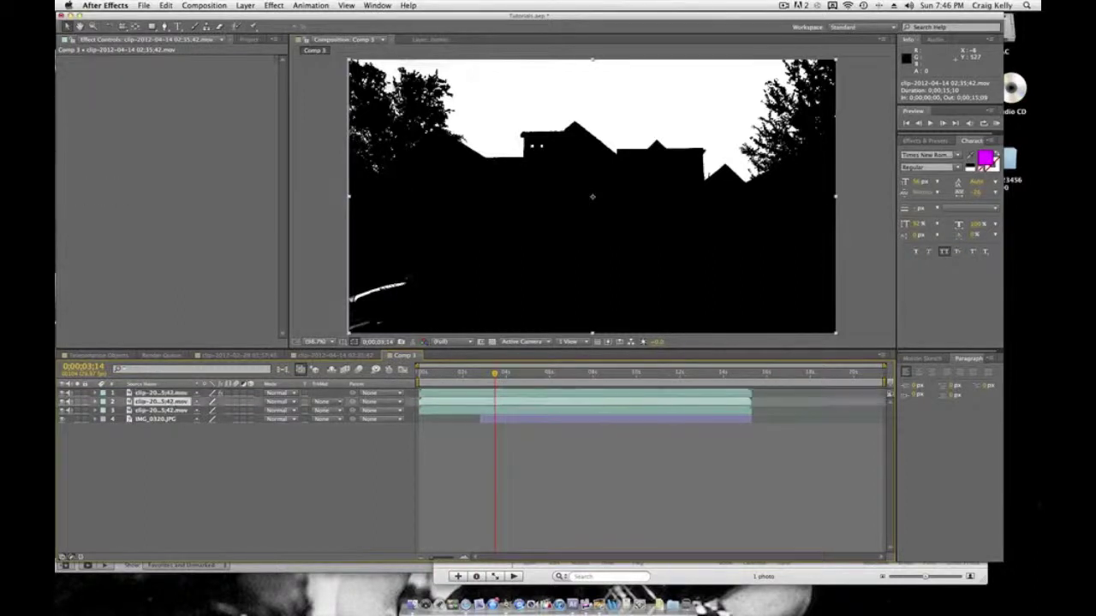
{"action": "left_click", "coordinate": [339, 402]}
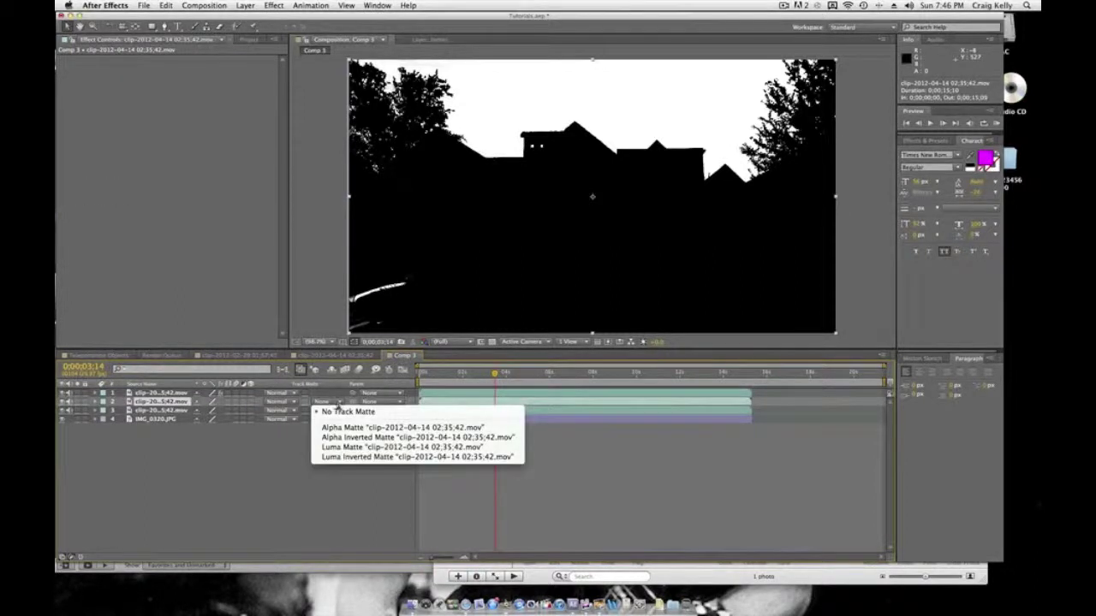
{"action": "left_click", "coordinate": [347, 457]}
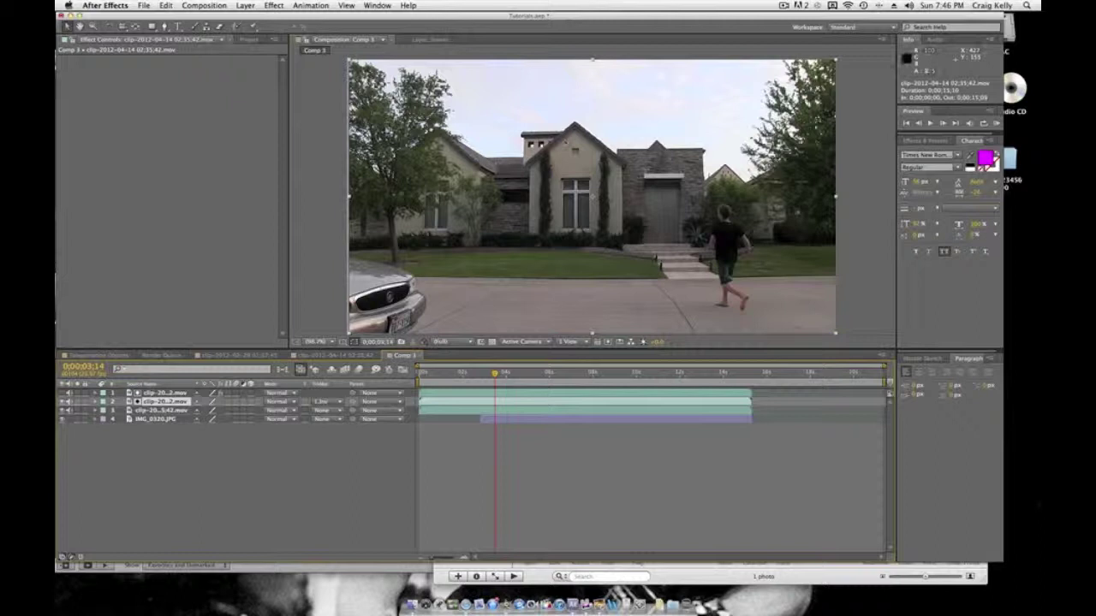
Hide the third clip layer so the sunset image shows through the matte.
{"action": "left_click", "coordinate": [63, 412]}
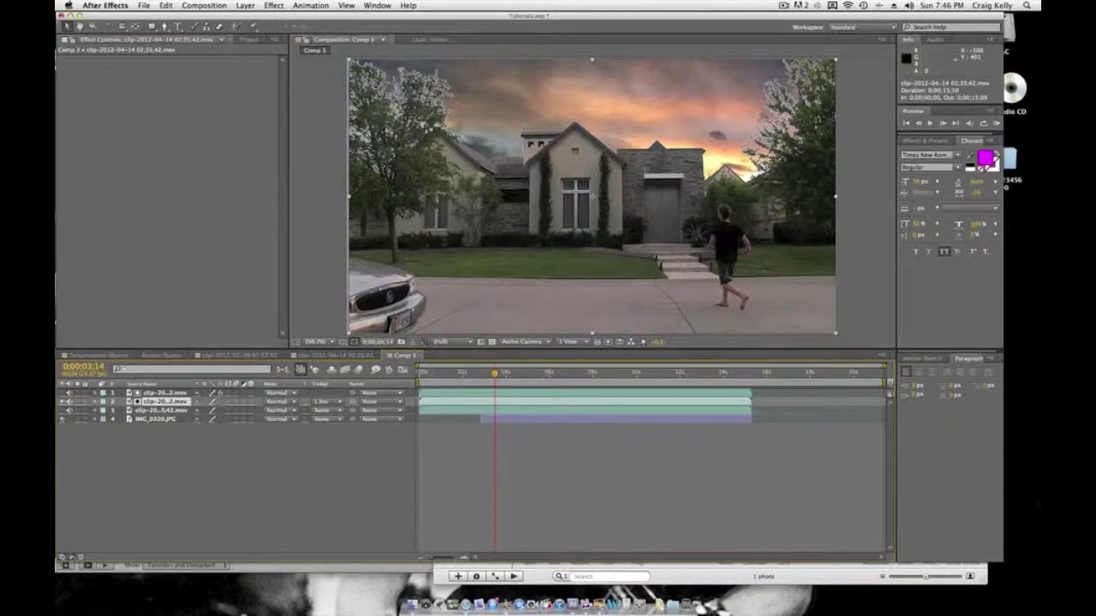
{"action": "left_click", "coordinate": [163, 410]}
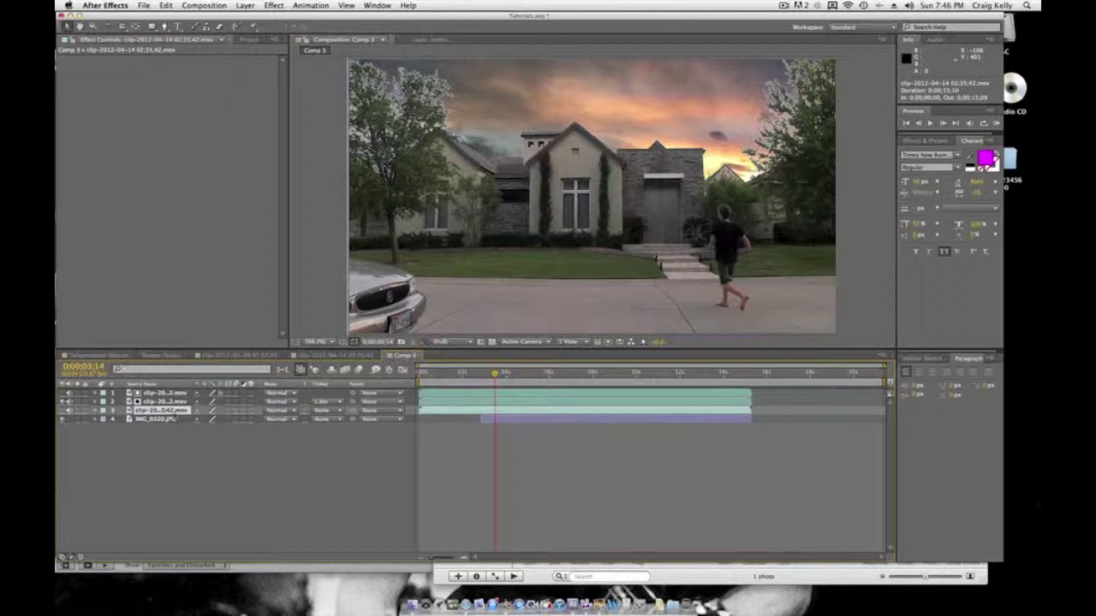
Try moving the black marker on the top layer's Colorama output cycle, and undo the change.
{"action": "left_click", "coordinate": [164, 393]}
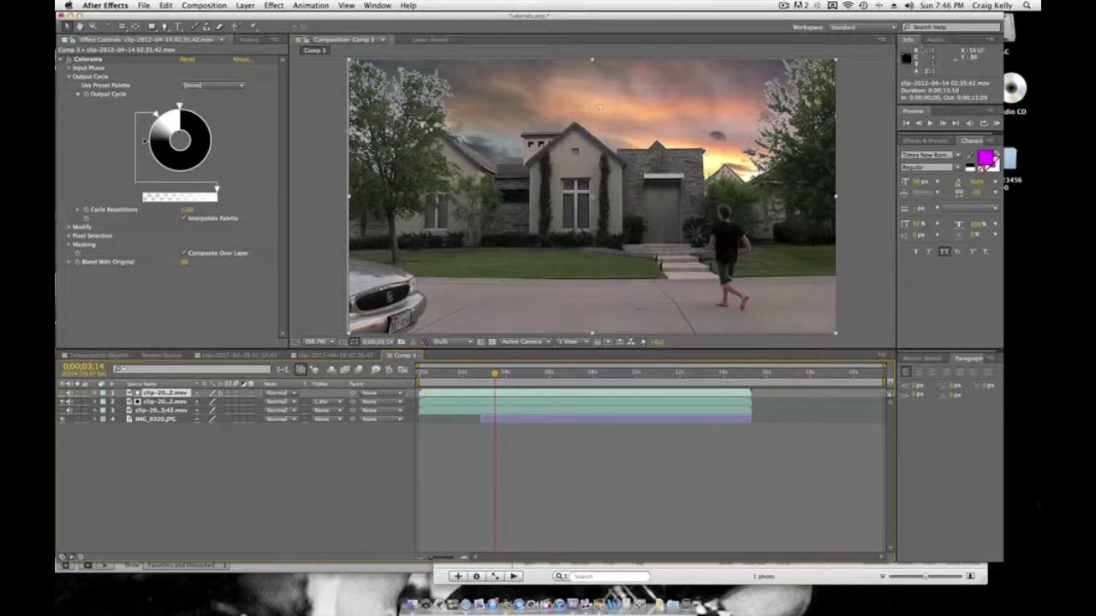
{"action": "mouse_move", "coordinate": [146, 143]}
{"action": "left_mouse_down"}
{"action": "mouse_move", "coordinate": [156, 169]}
{"action": "mouse_move", "coordinate": [180, 177]}
{"action": "mouse_move", "coordinate": [210, 160]}
{"action": "mouse_move", "coordinate": [217, 131]}
{"action": "mouse_move", "coordinate": [215, 121]}
{"action": "mouse_move", "coordinate": [196, 173]}
{"action": "mouse_move", "coordinate": [146, 163]}
{"action": "left_mouse_up"}
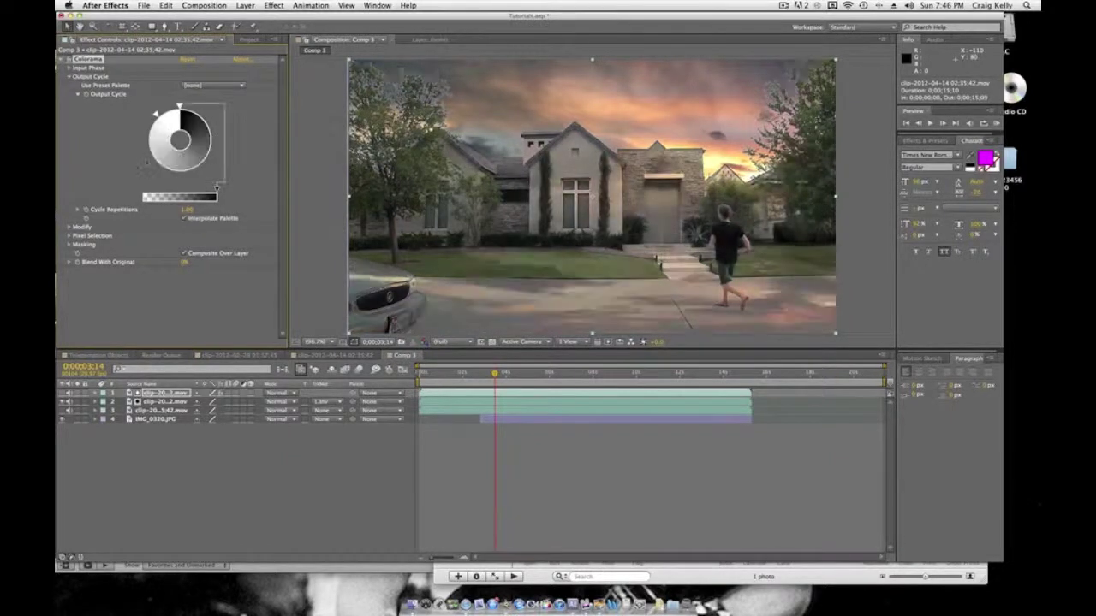
{"action": "key", "text": "super+z"}
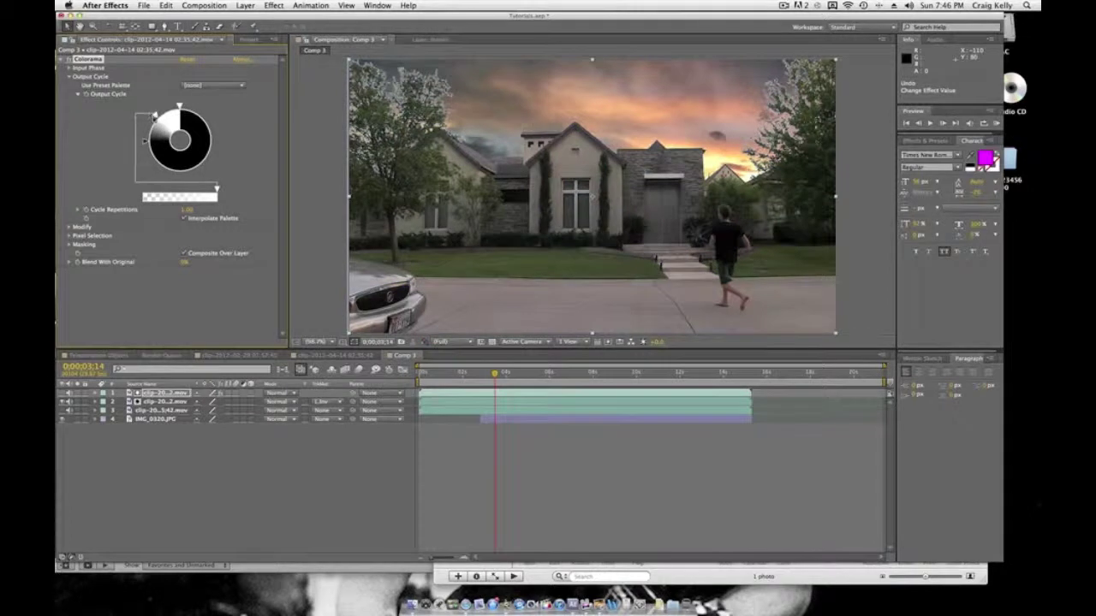
Move the black marker on the top layer's Colorama output cycle round to the wheel's lower-right side.
{"action": "mouse_move", "coordinate": [146, 136]}
{"action": "left_mouse_down"}
{"action": "mouse_move", "coordinate": [164, 165]}
{"action": "mouse_move", "coordinate": [150, 154]}
{"action": "mouse_move", "coordinate": [158, 176]}
{"action": "mouse_move", "coordinate": [217, 159]}
{"action": "left_mouse_up"}
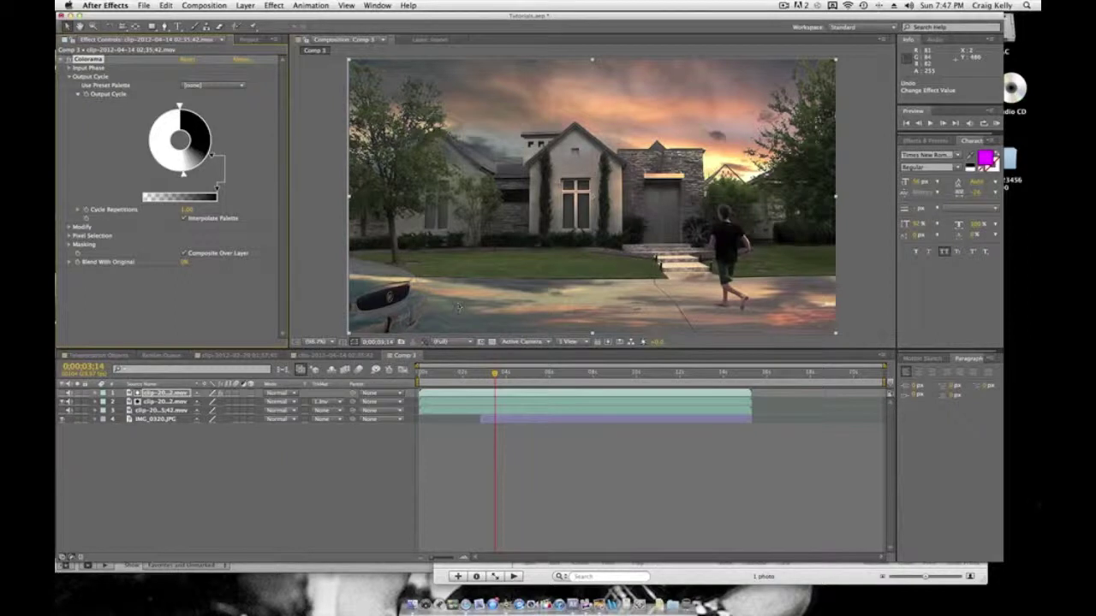
Duplicate the hidden third clip layer and draw a rectangular mask on the upper copy covering the lower half of the frame.
{"action": "left_click", "coordinate": [143, 411]}
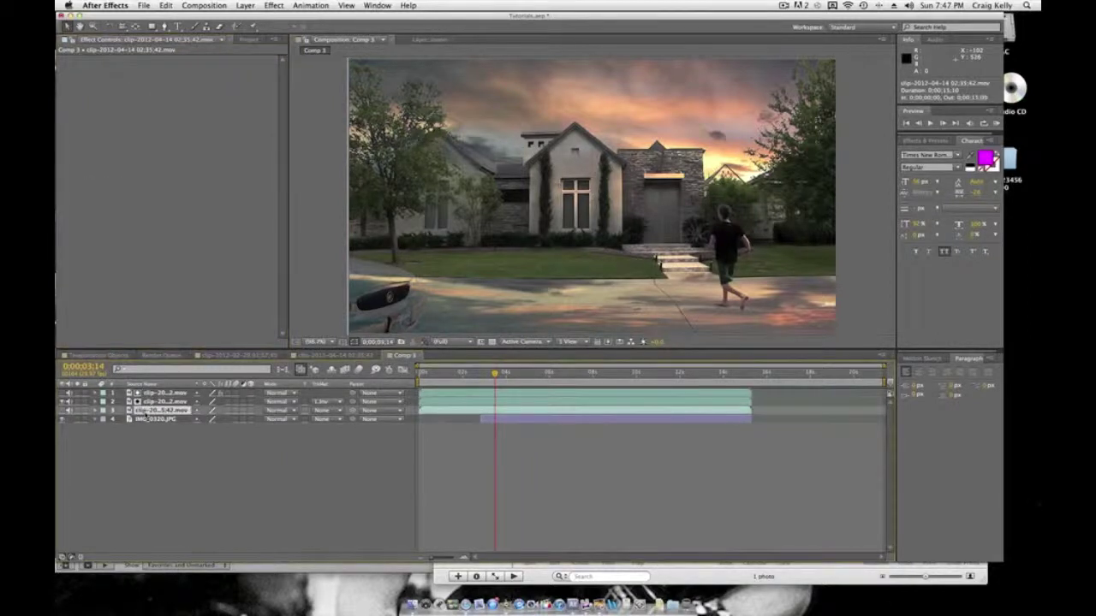
{"action": "key", "text": "super+d"}
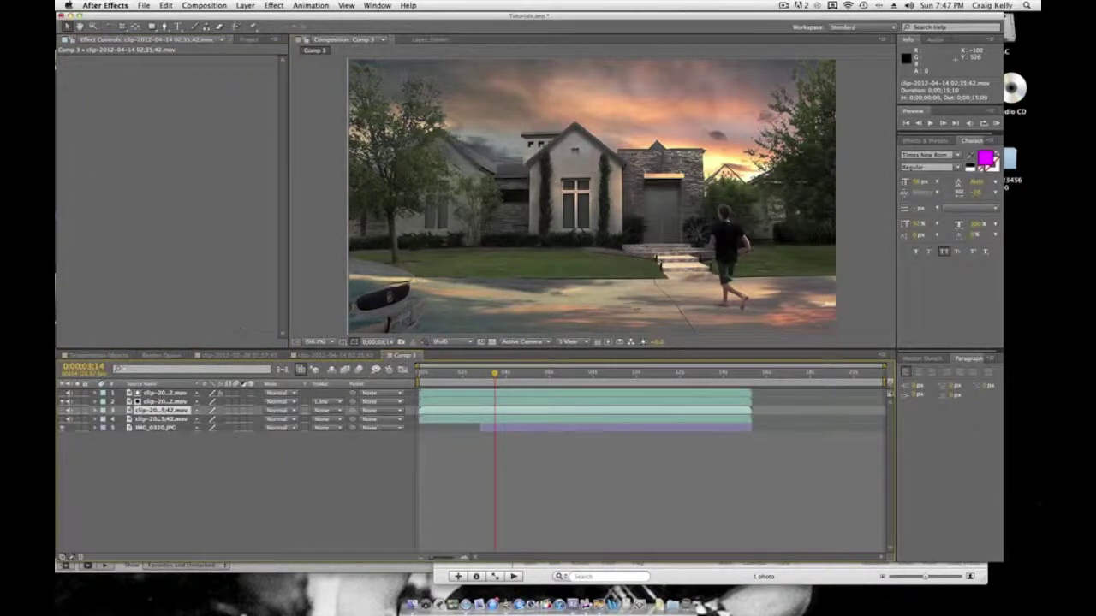
{"action": "left_click", "coordinate": [61, 411]}
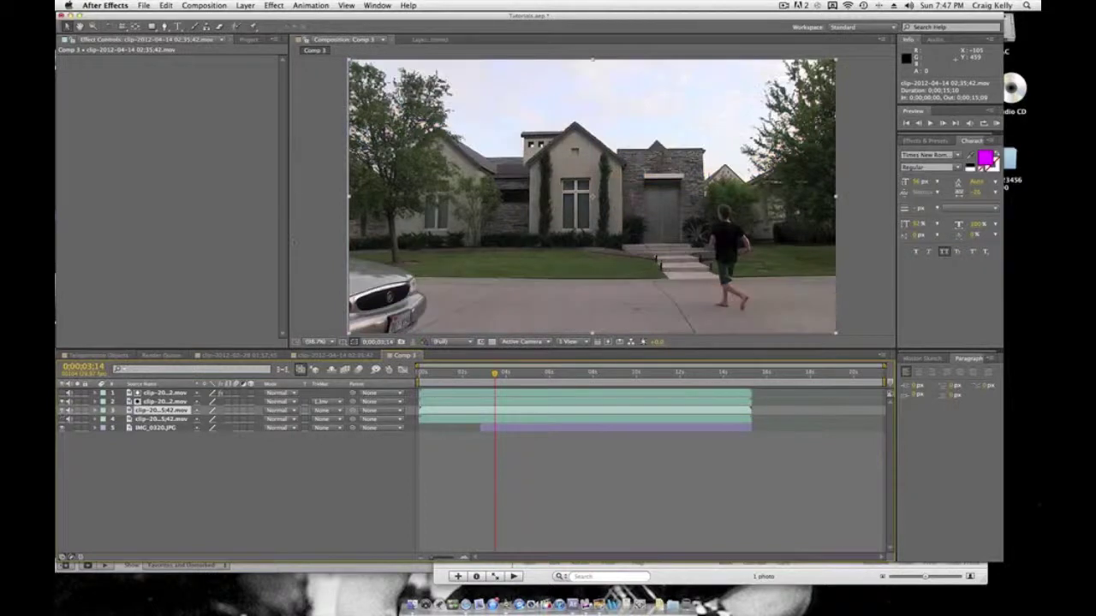
{"action": "left_click", "coordinate": [61, 411]}
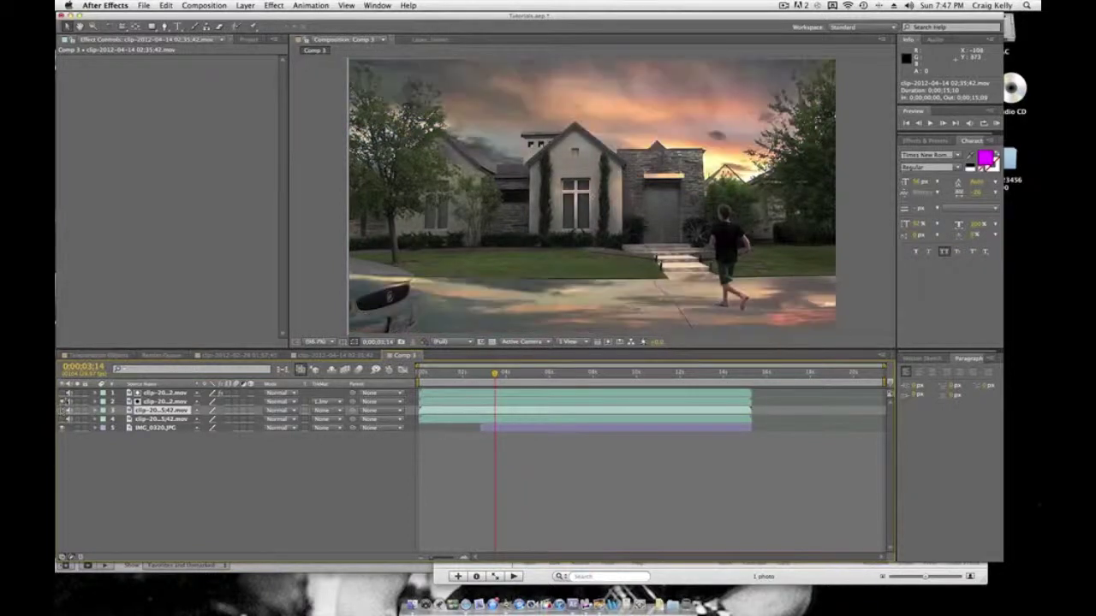
{"action": "left_click", "coordinate": [151, 26]}
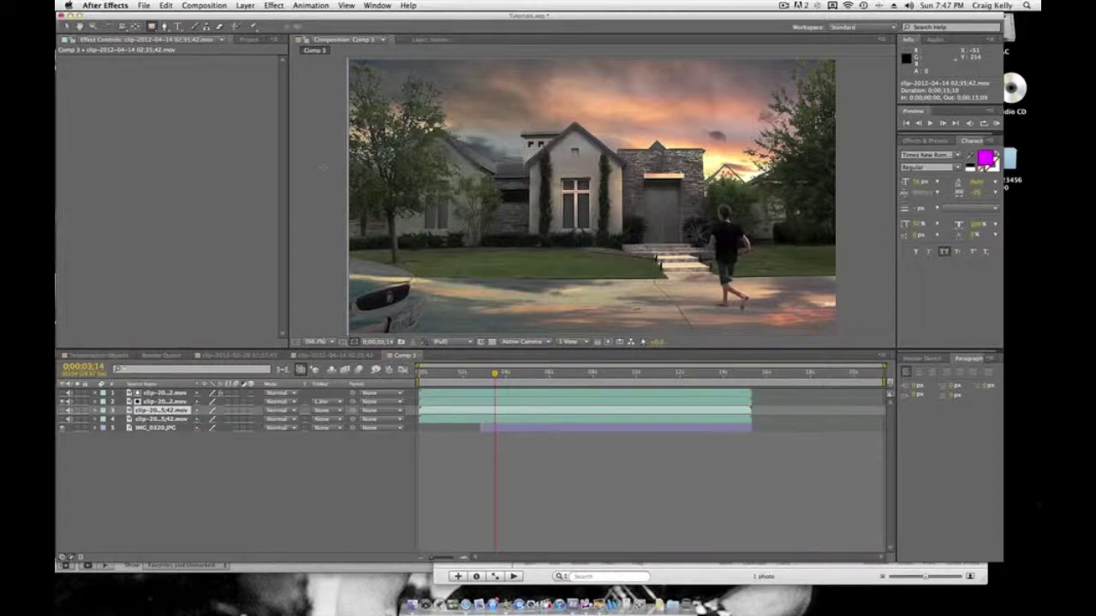
{"action": "left_click_drag", "start_coordinate": [318, 191], "coordinate": [882, 349]}
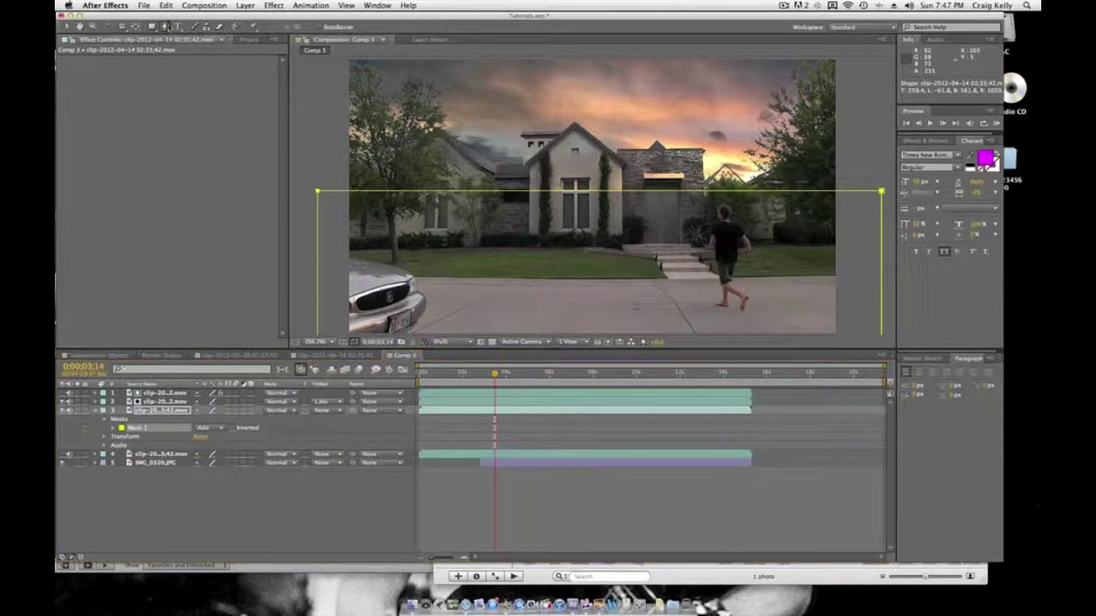
Draw a five-point Pen mask on the duplicated layer around the sloping roof beside the large left tree.
{"action": "key", "text": "g"}
{"action": "left_click", "coordinate": [437, 136]}
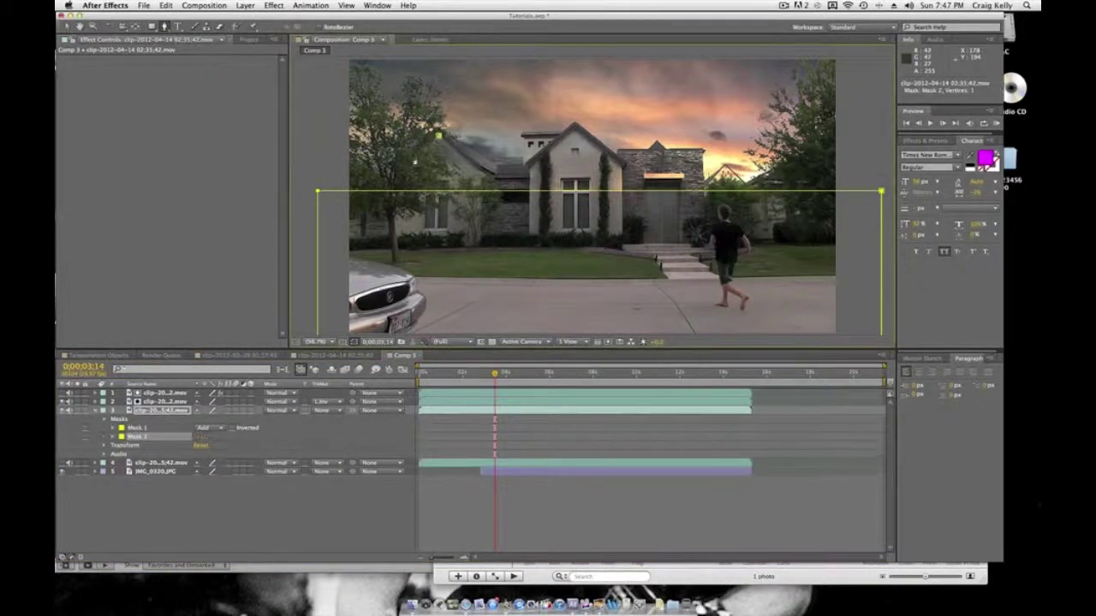
{"action": "left_click", "coordinate": [415, 158]}
{"action": "left_click", "coordinate": [461, 190]}
{"action": "left_click", "coordinate": [494, 190]}
{"action": "left_click", "coordinate": [494, 169]}
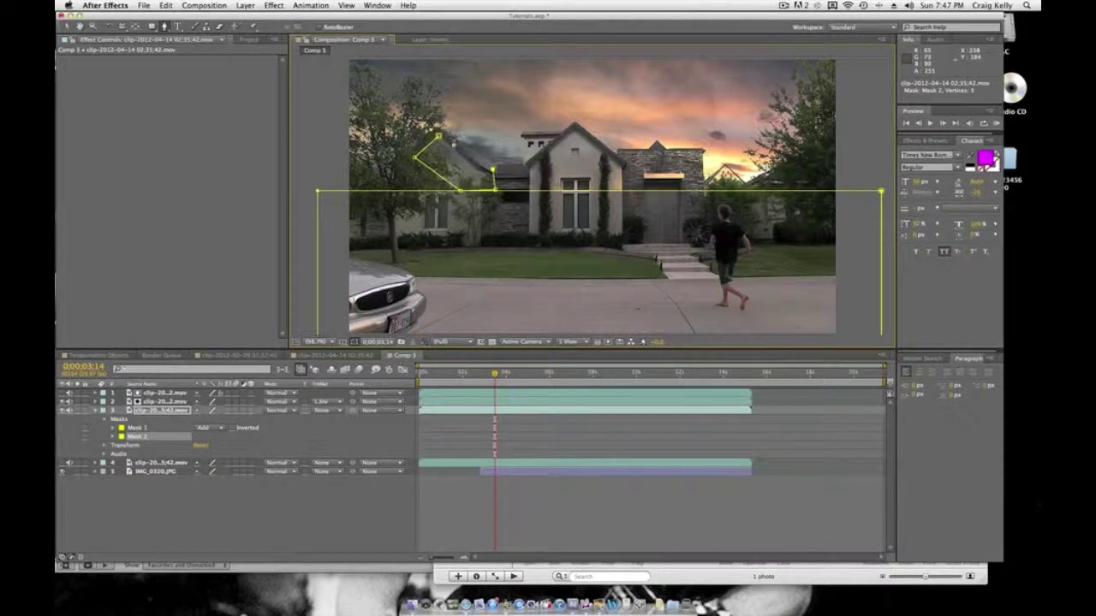
{"action": "left_click", "coordinate": [437, 136]}
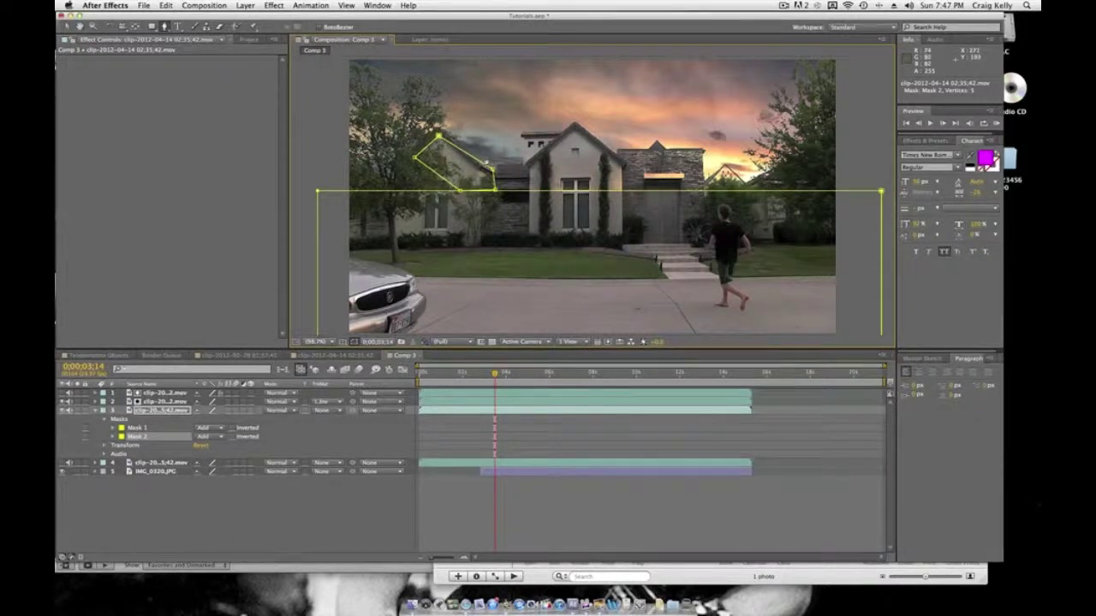
Draw another Pen mask on the duplicated layer around the low roof section between the left wing and the central gable.
{"action": "left_click", "coordinate": [485, 158]}
{"action": "left_click", "coordinate": [534, 155]}
{"action": "left_click", "coordinate": [543, 174]}
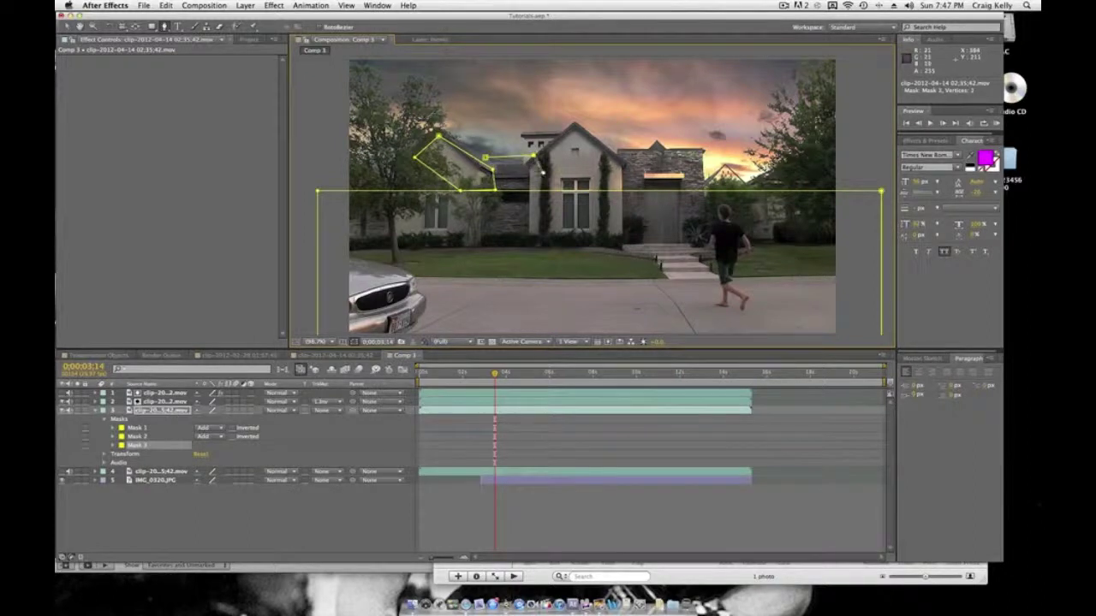
{"action": "left_click", "coordinate": [527, 184]}
{"action": "left_click", "coordinate": [516, 190]}
{"action": "left_click", "coordinate": [486, 157]}
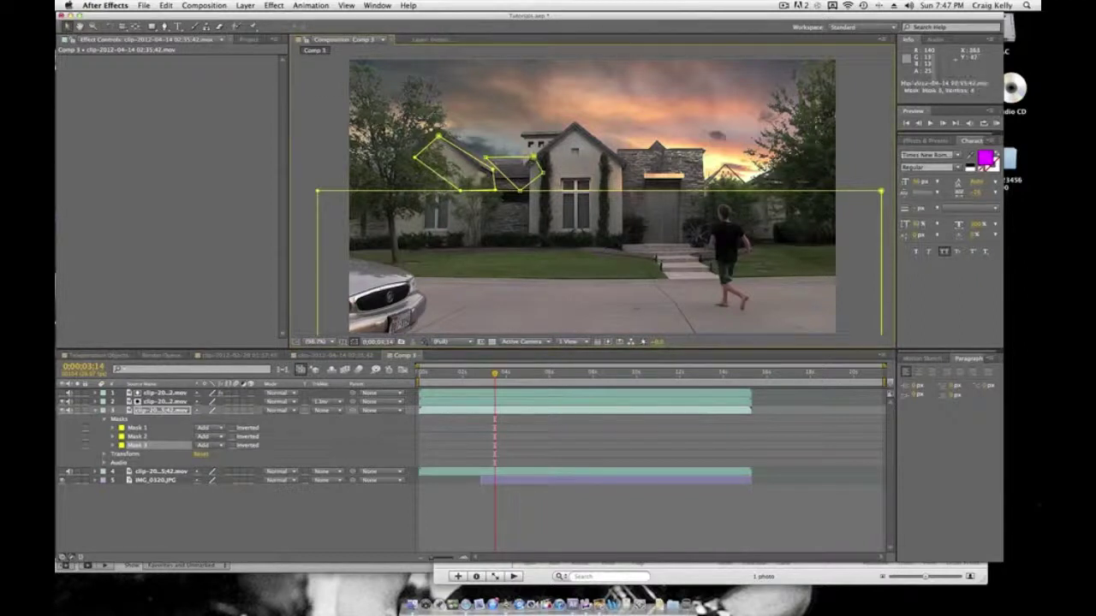
Draw a Pen mask on the duplicated layer around the central gable and the stone entrance wall.
{"action": "key", "text": "g"}
{"action": "left_click", "coordinate": [575, 149]}
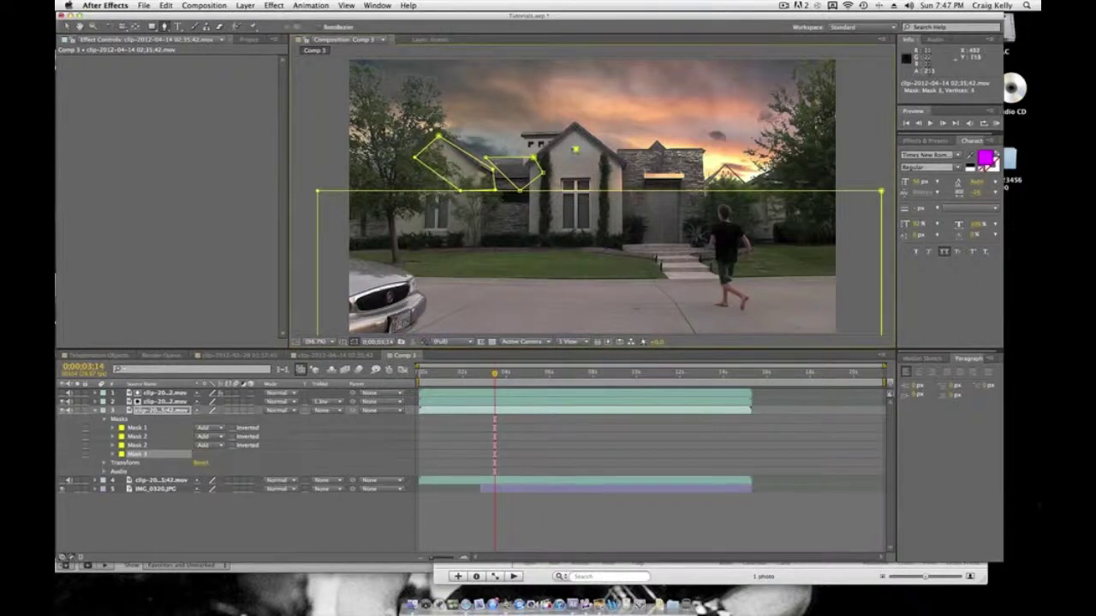
{"action": "left_click", "coordinate": [548, 155]}
{"action": "left_click", "coordinate": [540, 199]}
{"action": "left_click", "coordinate": [625, 216]}
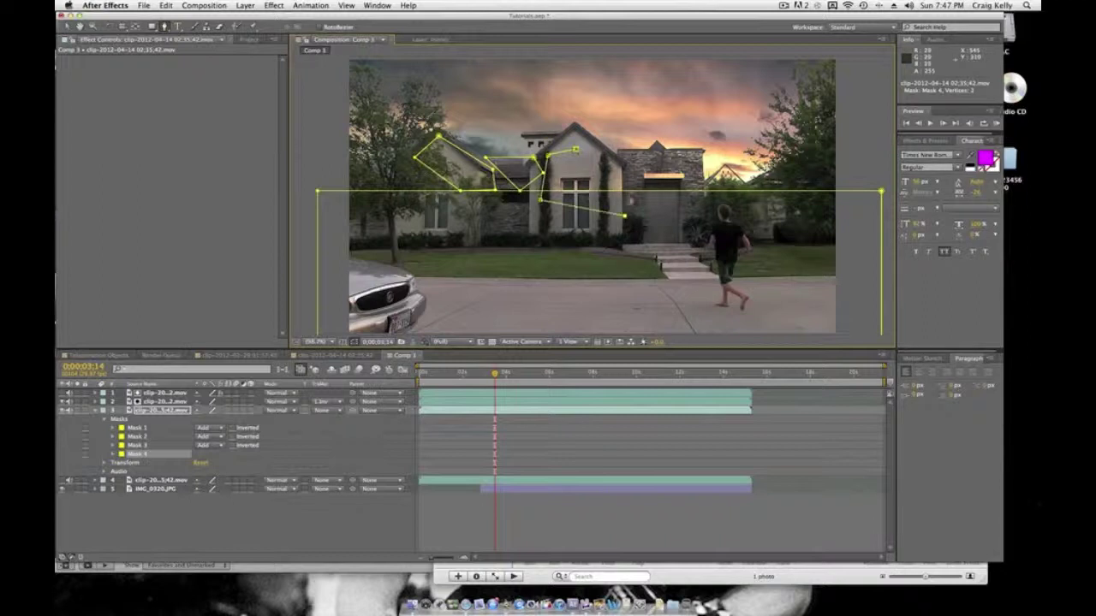
{"action": "left_click", "coordinate": [690, 223]}
{"action": "left_click", "coordinate": [704, 210]}
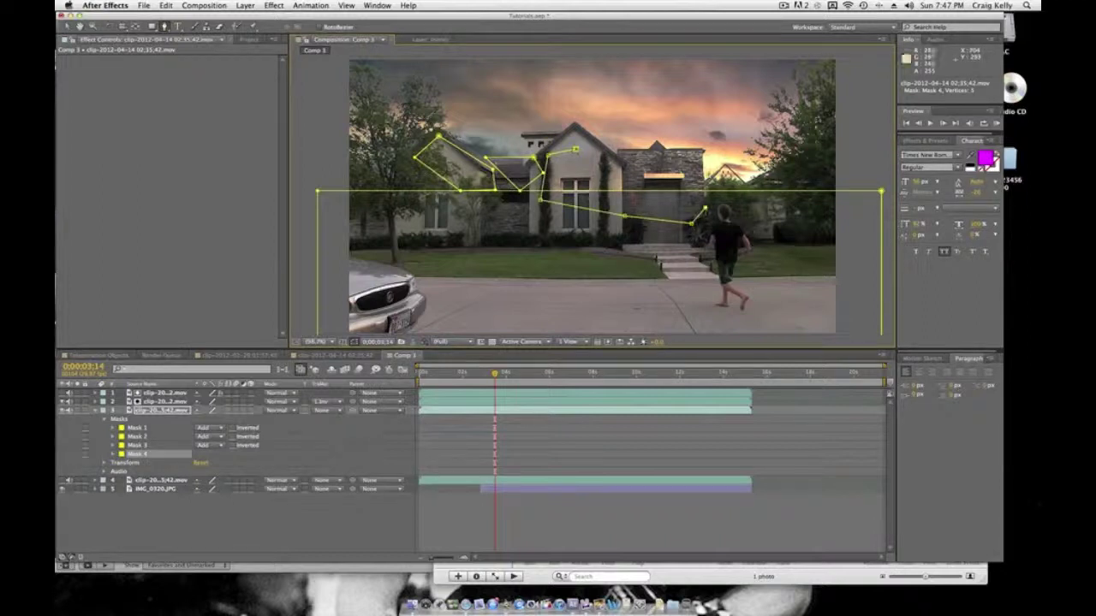
{"action": "left_click", "coordinate": [703, 151]}
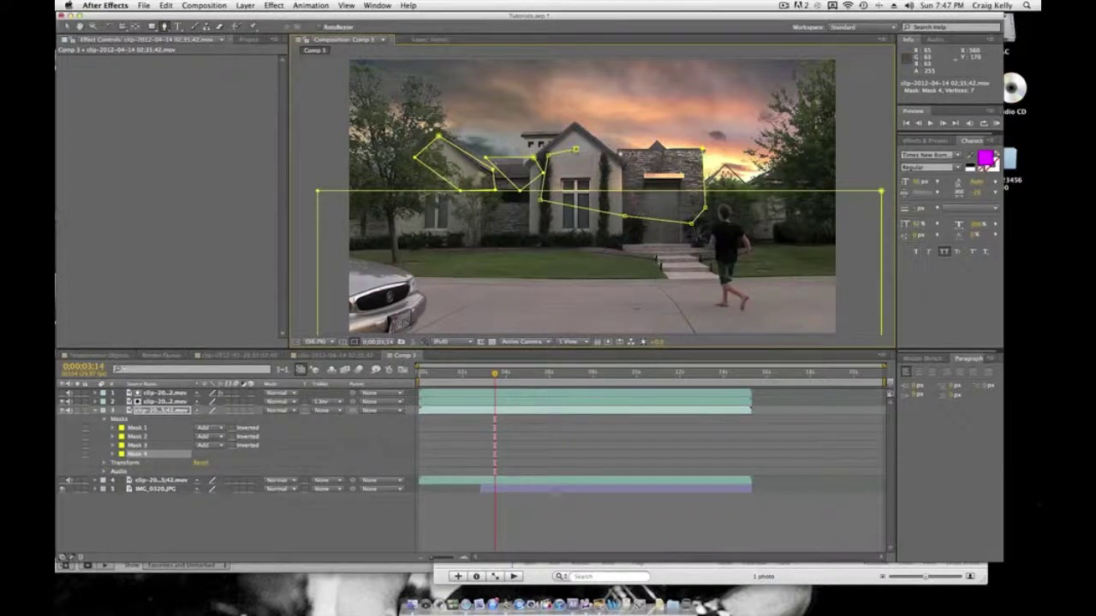
{"action": "left_click", "coordinate": [619, 149]}
{"action": "left_click", "coordinate": [618, 155]}
{"action": "left_click", "coordinate": [596, 141]}
{"action": "left_click", "coordinate": [572, 133]}
{"action": "left_click", "coordinate": [558, 140]}
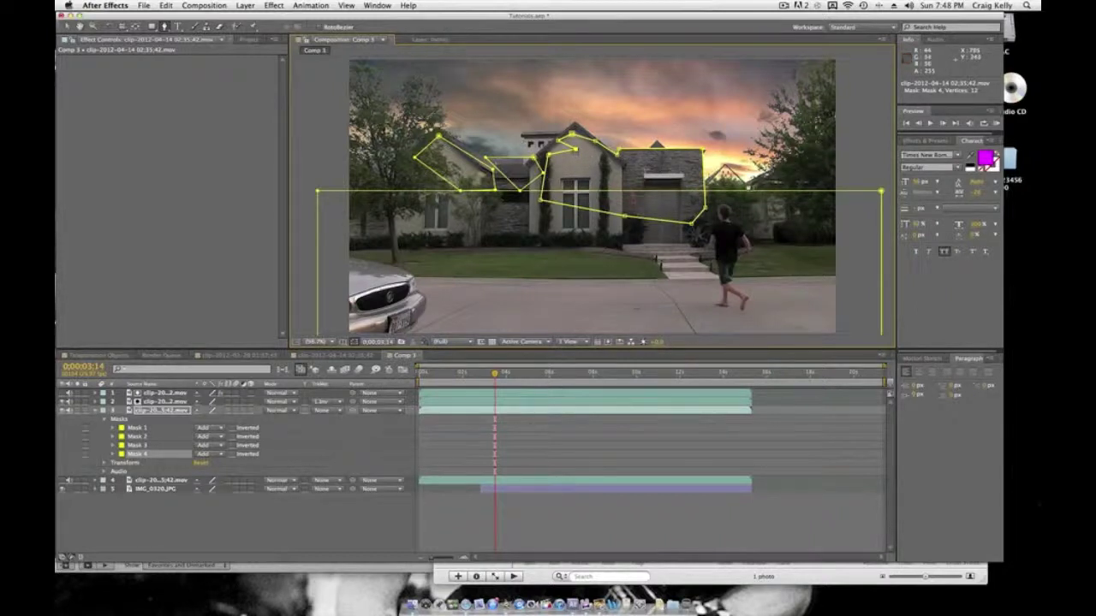
Draw a Pen mask around the small gable between the stone entrance and the right tree, and deselect the masks.
{"action": "left_click", "coordinate": [746, 182]}
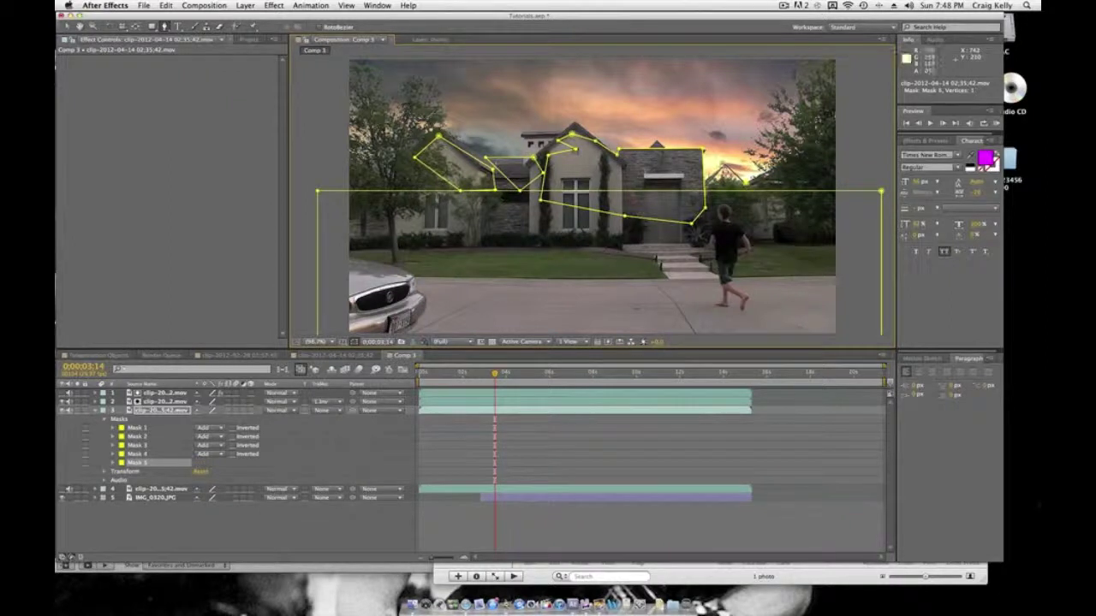
{"action": "left_click", "coordinate": [707, 185]}
{"action": "left_click", "coordinate": [701, 203]}
{"action": "left_click", "coordinate": [711, 198]}
{"action": "left_click", "coordinate": [745, 196]}
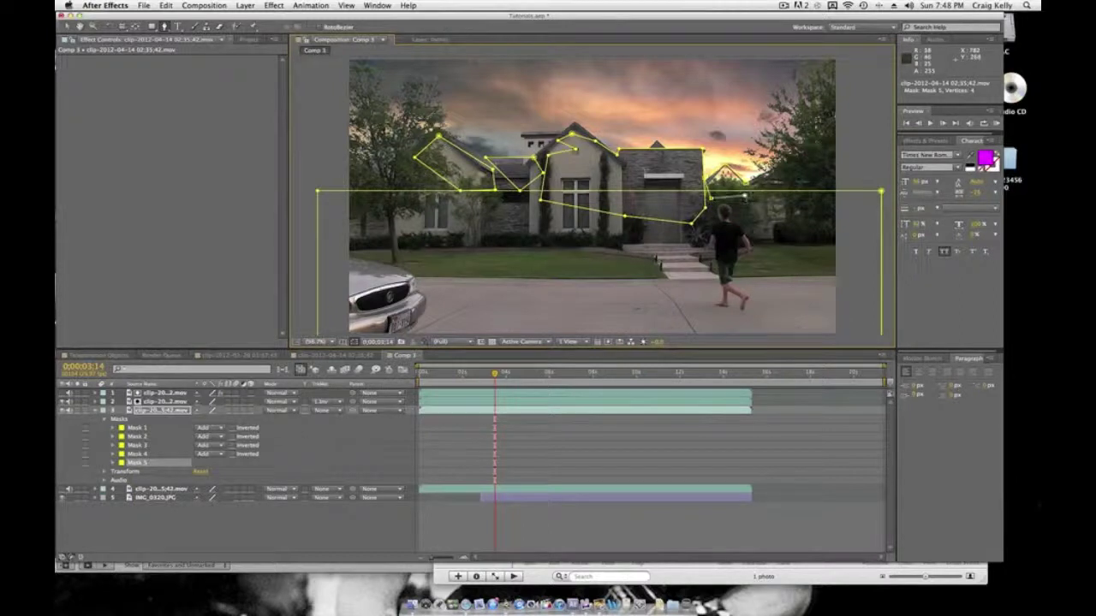
{"action": "left_click", "coordinate": [746, 185]}
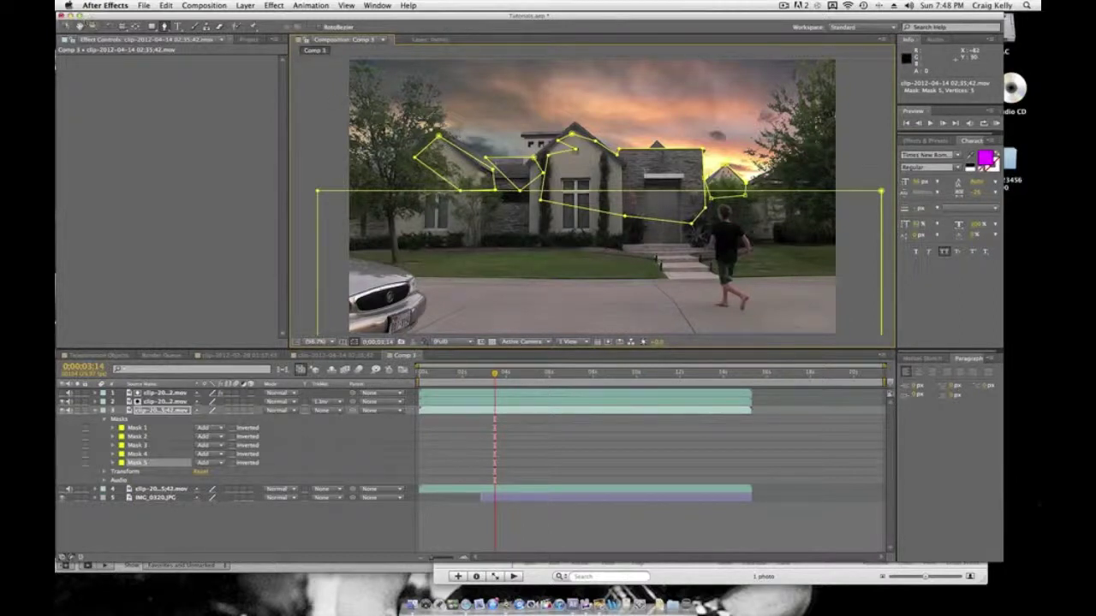
{"action": "left_click", "coordinate": [67, 26]}
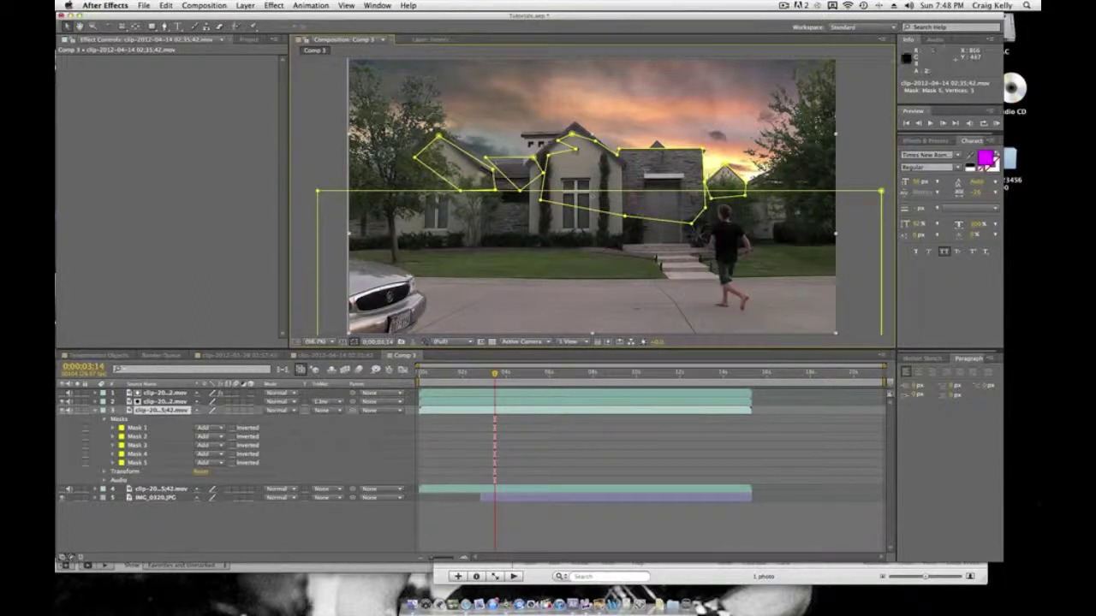
{"action": "left_click", "coordinate": [864, 134]}
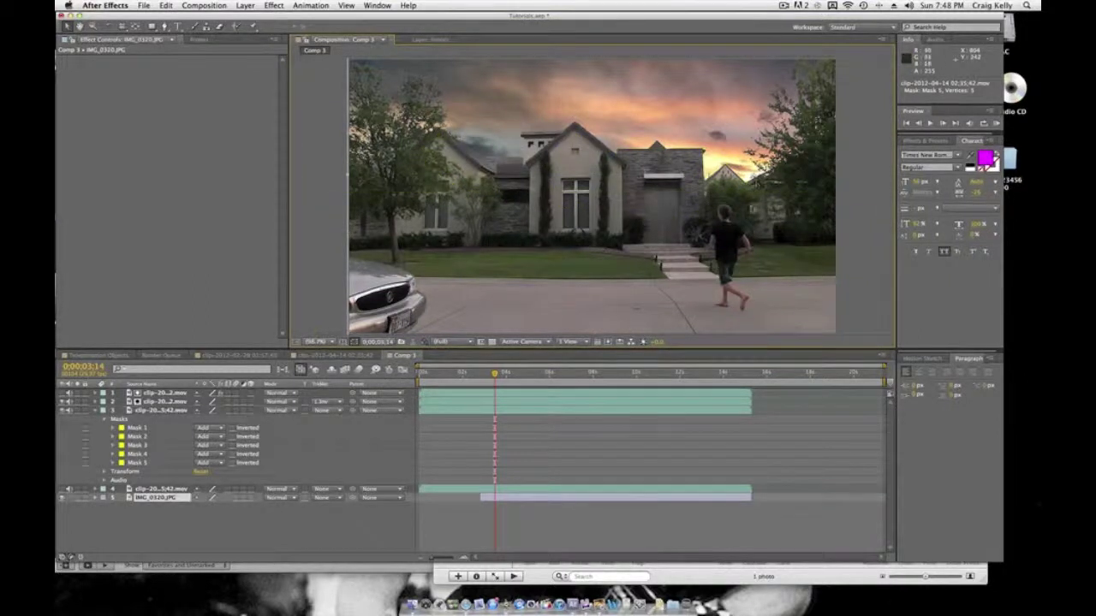
{"action": "left_click", "coordinate": [315, 342]}
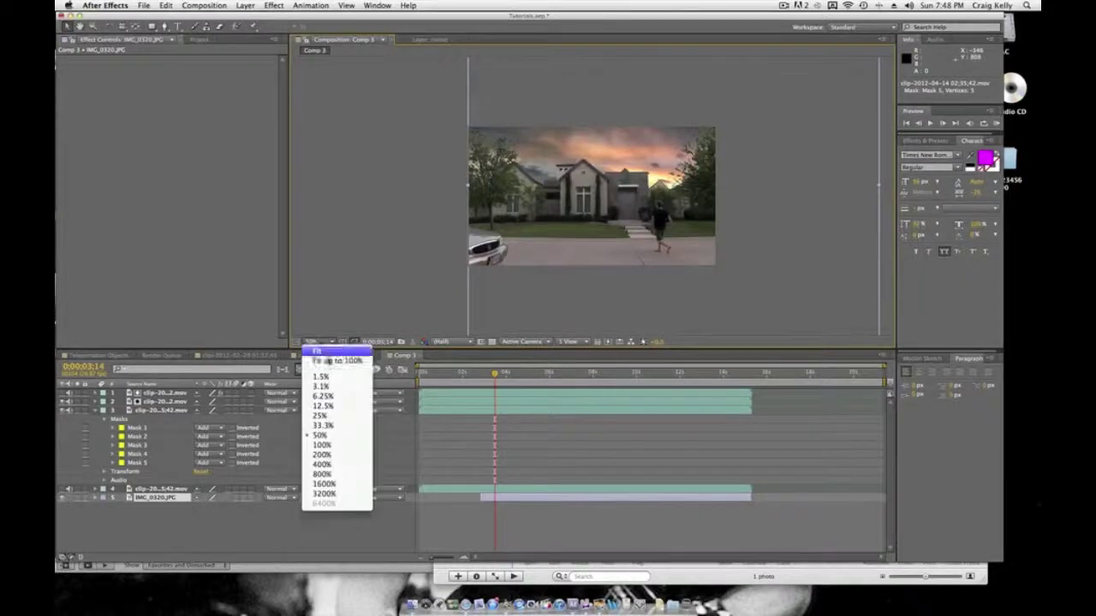
{"action": "left_click", "coordinate": [334, 360]}
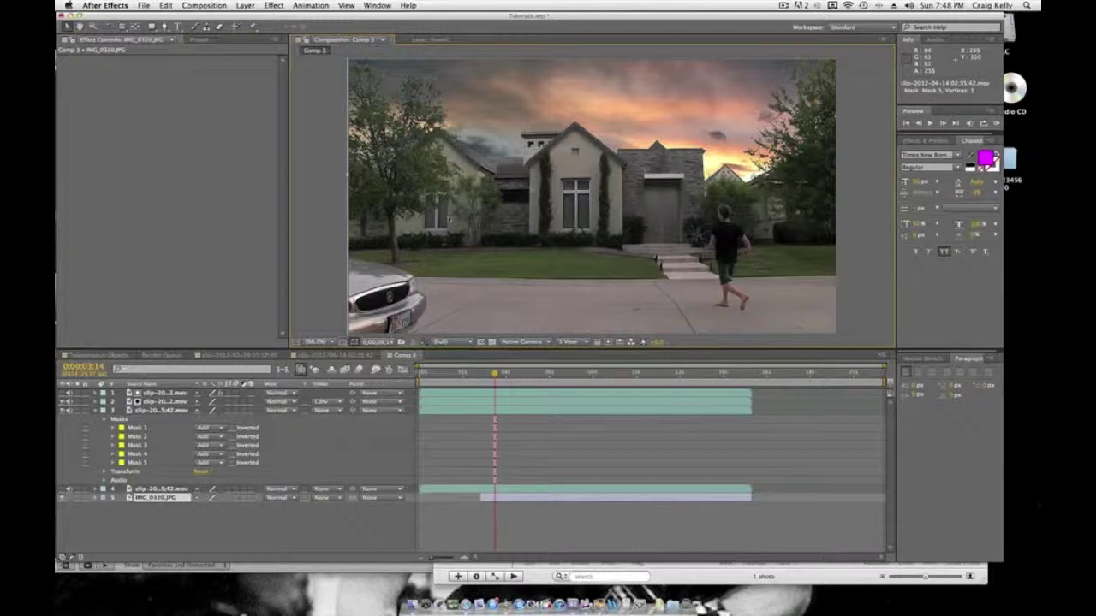
{"action": "left_click", "coordinate": [334, 354]}
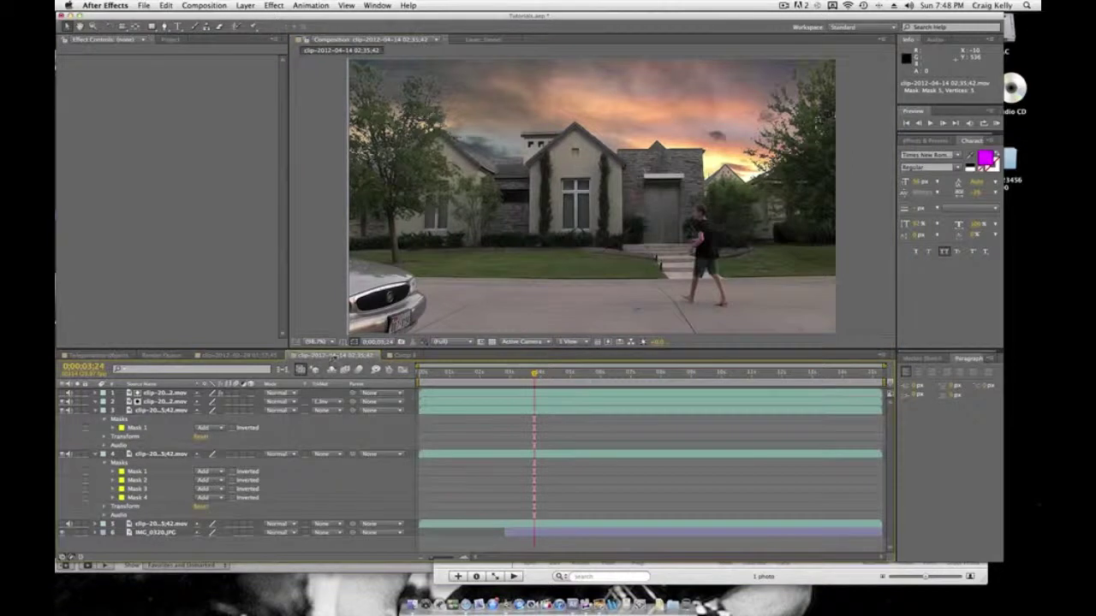
{"action": "left_click_drag", "start_coordinate": [637, 373], "coordinate": [701, 374]}
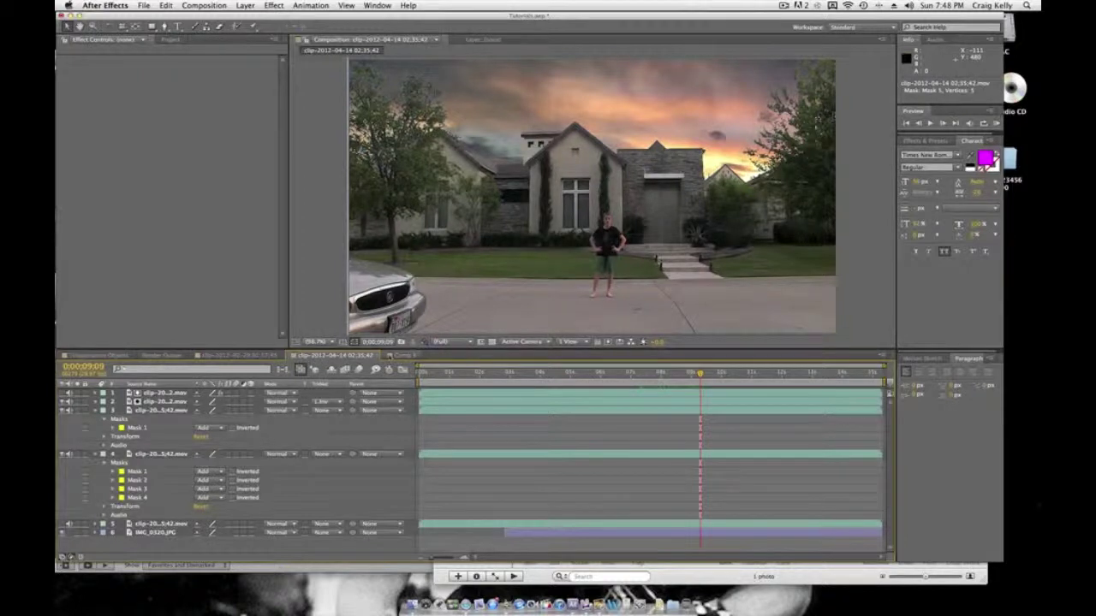
Animate IMG_0320.JPG's position in Comp 3 from a keyframe at 0;00;03;12, shifting the sky left to 522.6, 226.4 at 0;00;14;09.
{"action": "left_click", "coordinate": [396, 356]}
{"action": "left_click_drag", "start_coordinate": [427, 375], "coordinate": [492, 379]}
{"action": "left_click", "coordinate": [493, 375]}
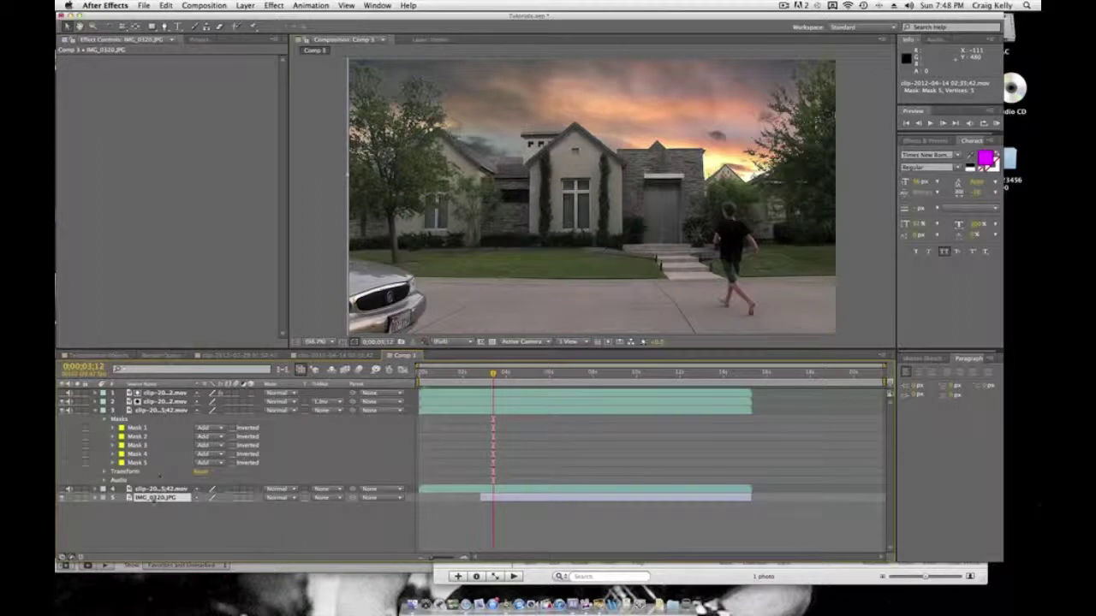
{"action": "key", "text": "p"}
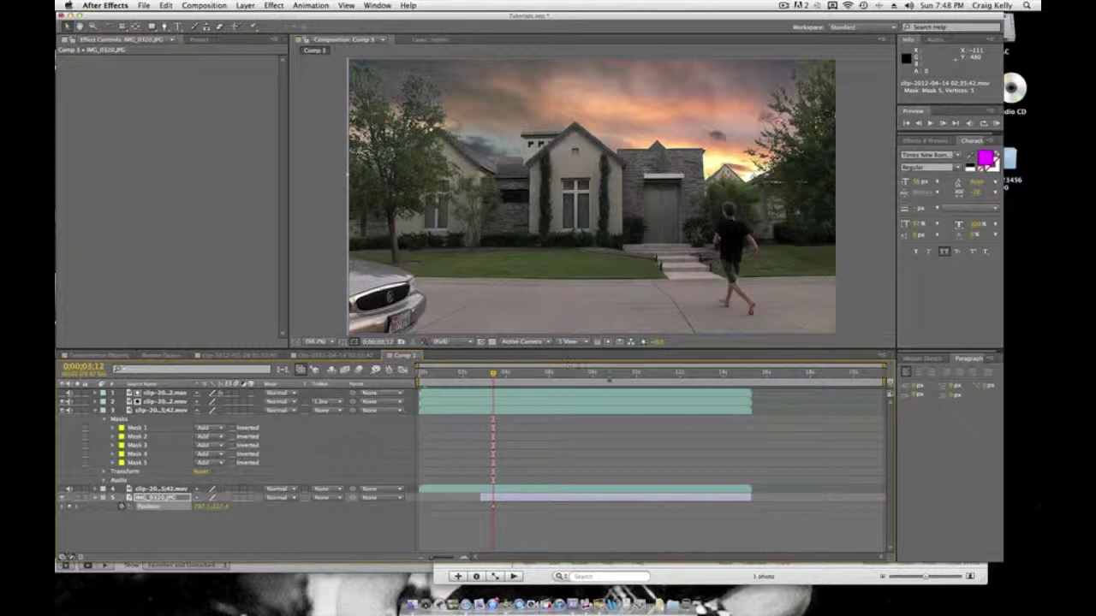
{"action": "left_click", "coordinate": [730, 374]}
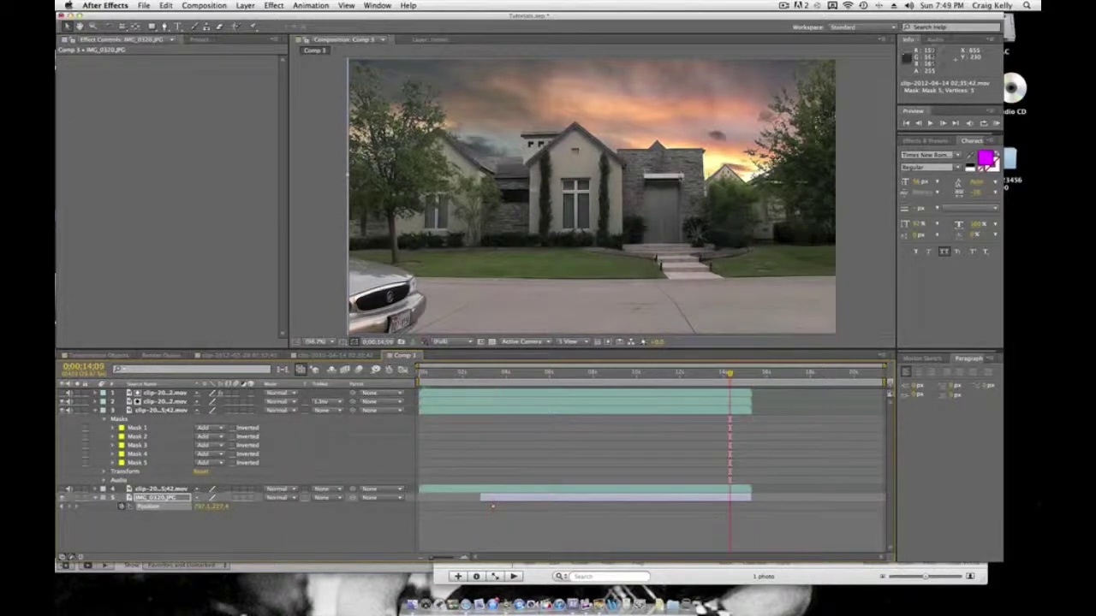
{"action": "left_click_drag", "start_coordinate": [729, 101], "coordinate": [590, 100]}
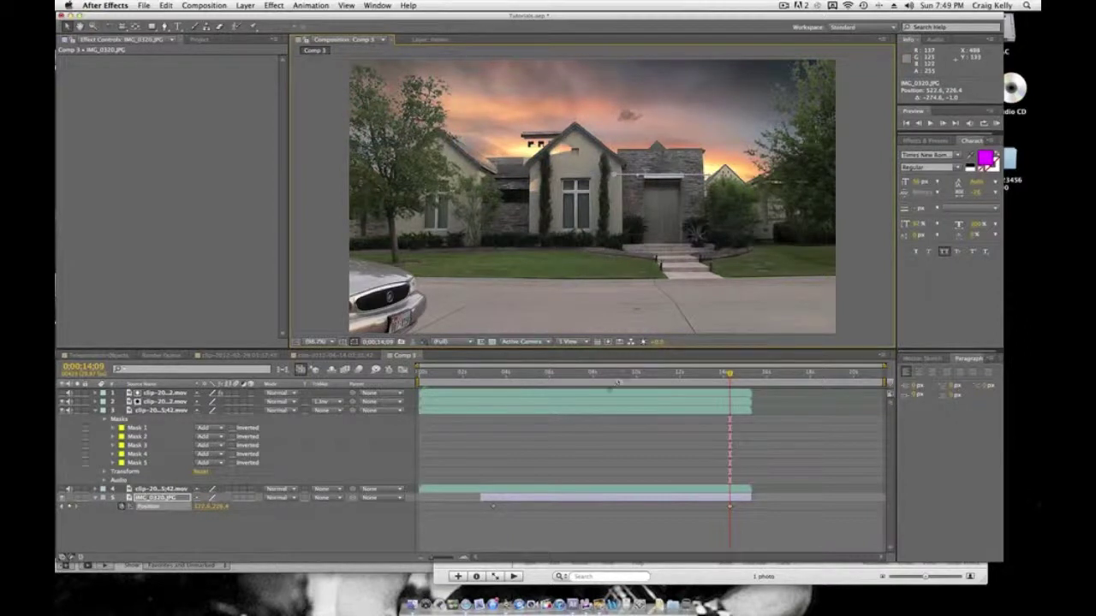
Adjust vertices of Mask 4 and Mask 3 near the central gable's left roof edge to cover the gaps.
{"action": "left_click", "coordinate": [602, 412]}
{"action": "left_click", "coordinate": [562, 139]}
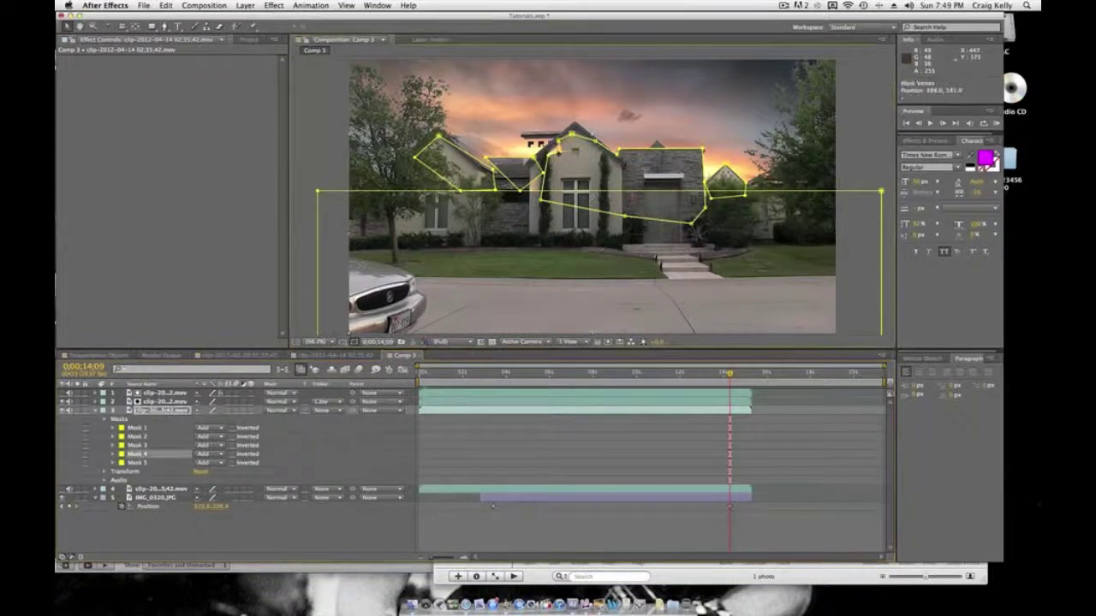
{"action": "left_click", "coordinate": [535, 153]}
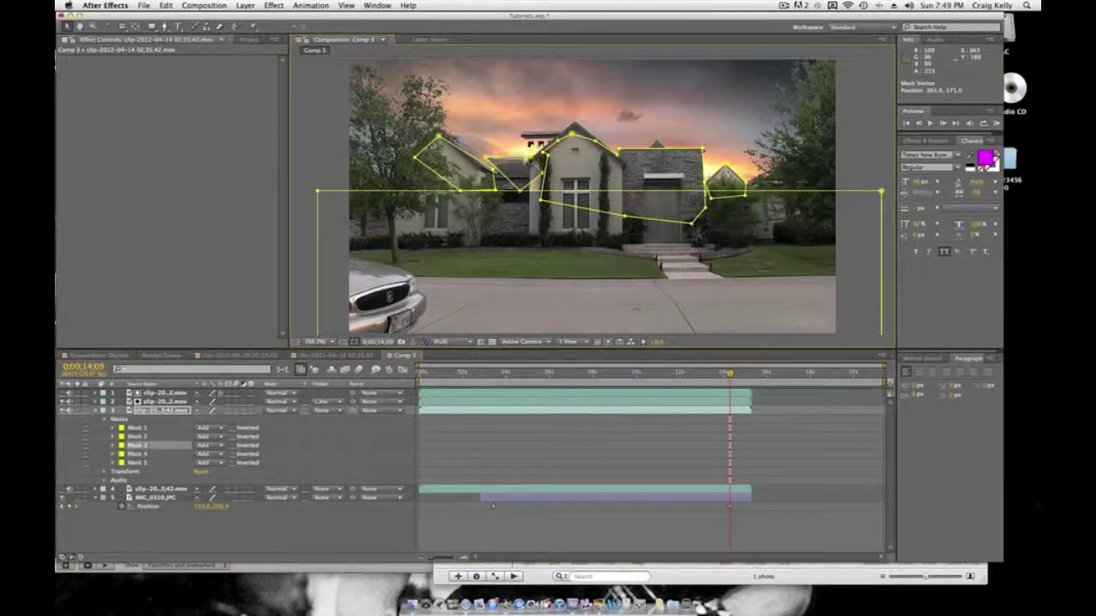
{"action": "left_click", "coordinate": [708, 524]}
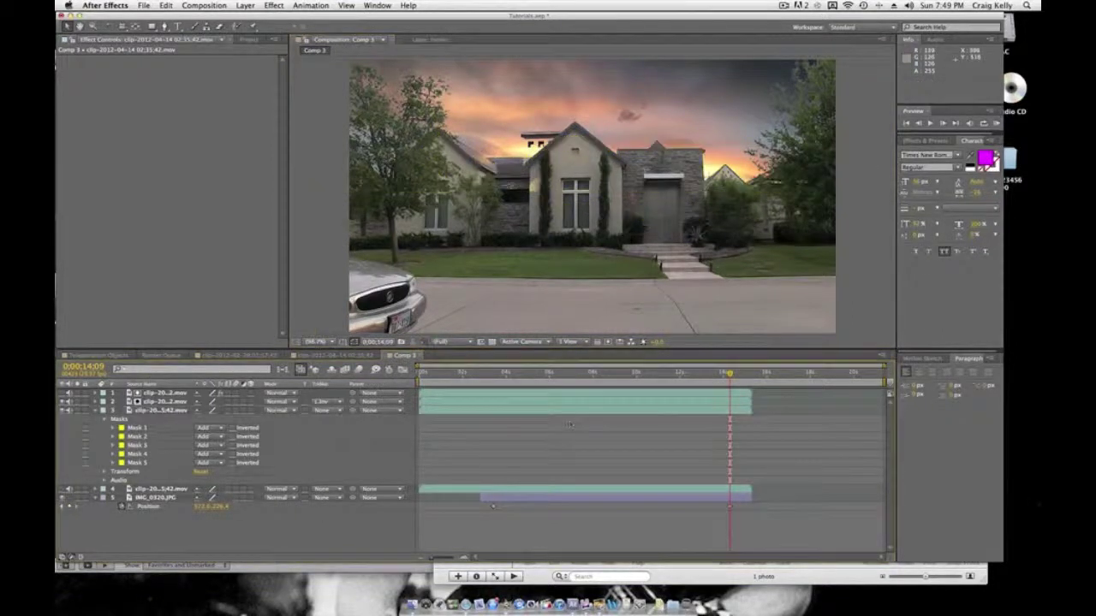
Preview the moving sky in Comp 3 by scrubbing and playing from 0;00;03;16, and fit the composition in the viewer.
{"action": "left_click_drag", "start_coordinate": [730, 374], "coordinate": [620, 373]}
{"action": "left_click", "coordinate": [496, 375]}
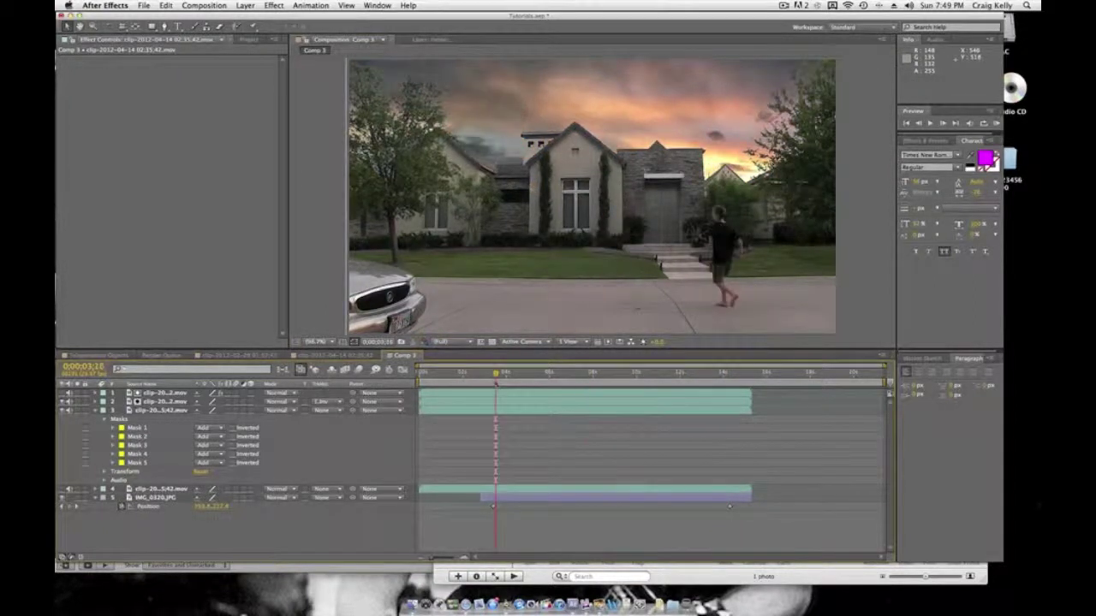
{"action": "key", "text": "space"}
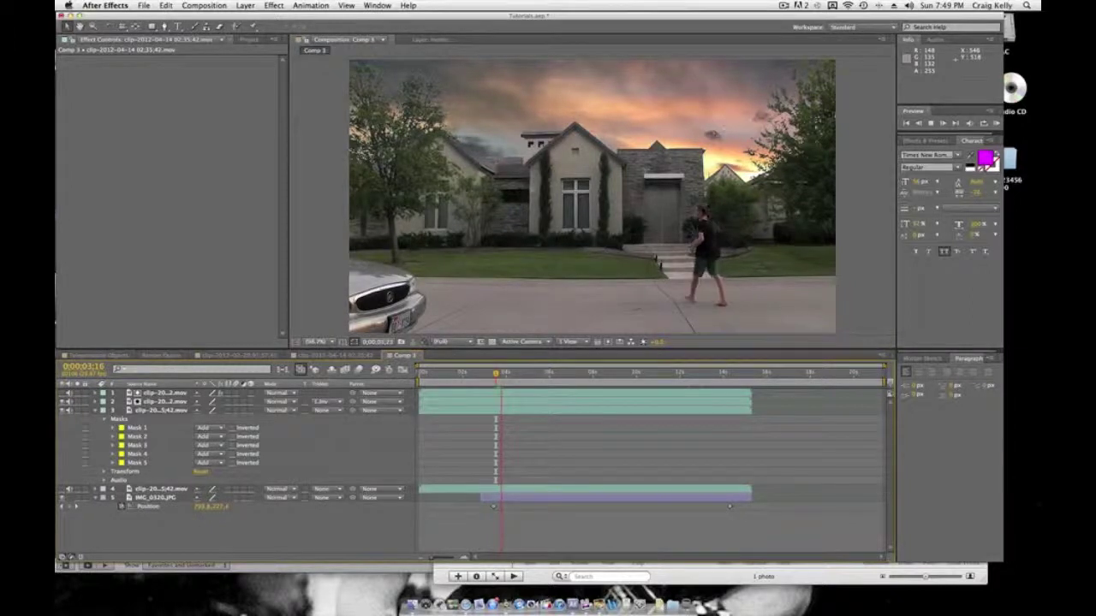
{"action": "key", "text": "space"}
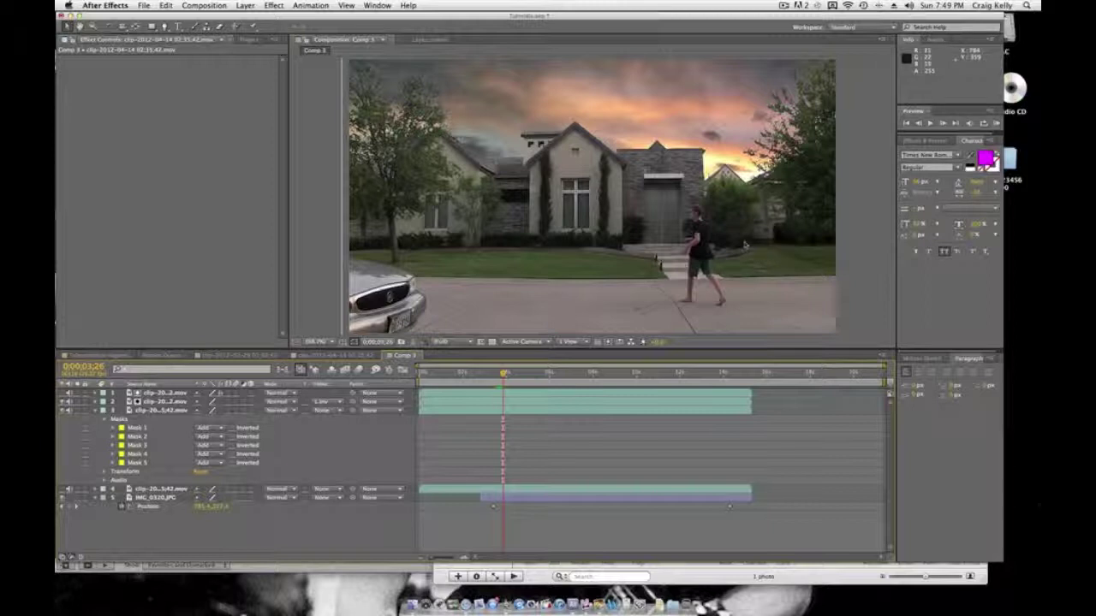
{"action": "scroll", "coordinate": [685, 255], "scroll_direction": "down", "scroll_amount": 4}
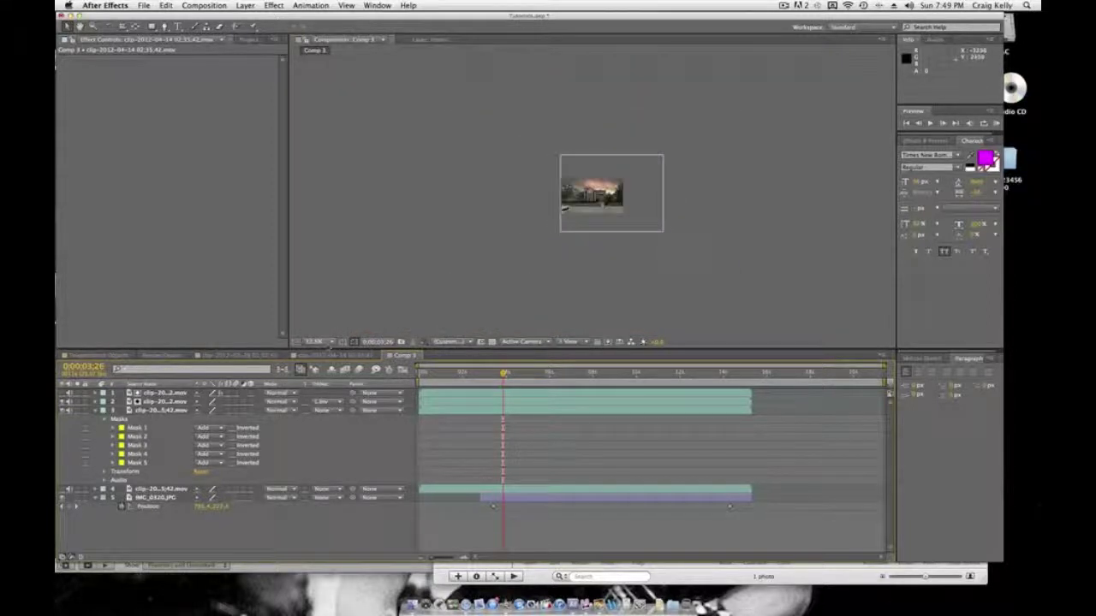
{"action": "left_click", "coordinate": [314, 342]}
{"action": "left_click", "coordinate": [316, 349]}
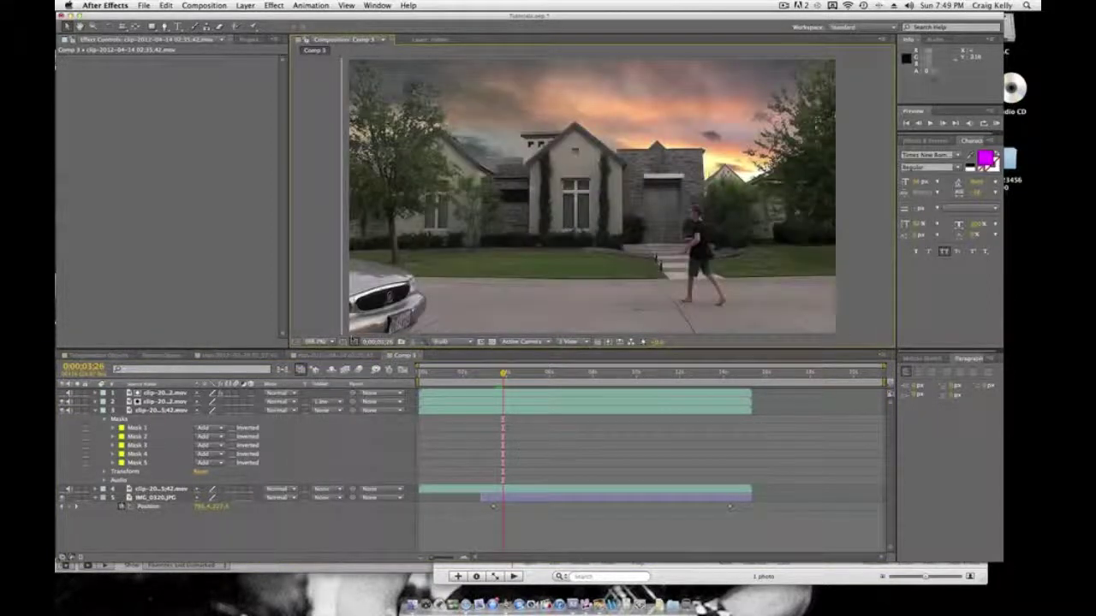